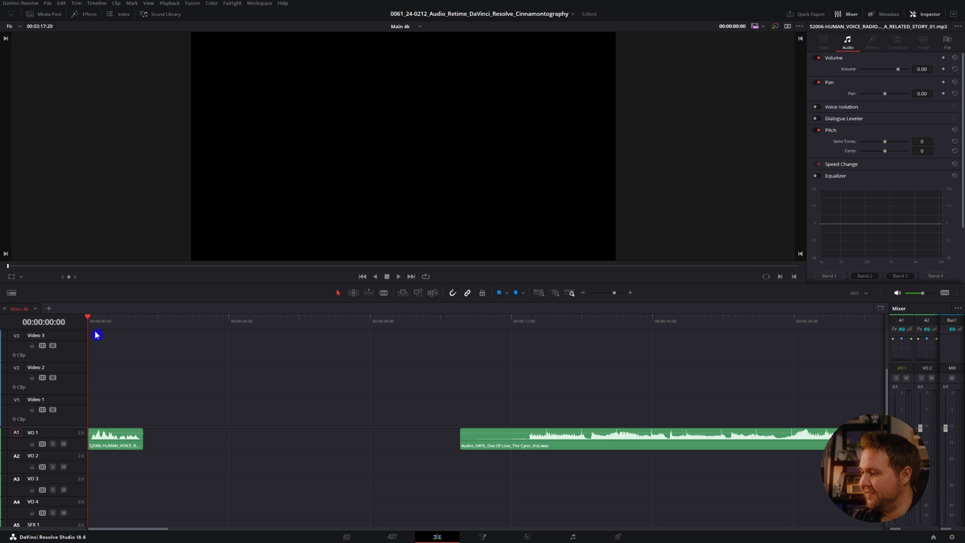
# Step: Preview the timeline, then select the voice radio clip
pyautogui.press('space')
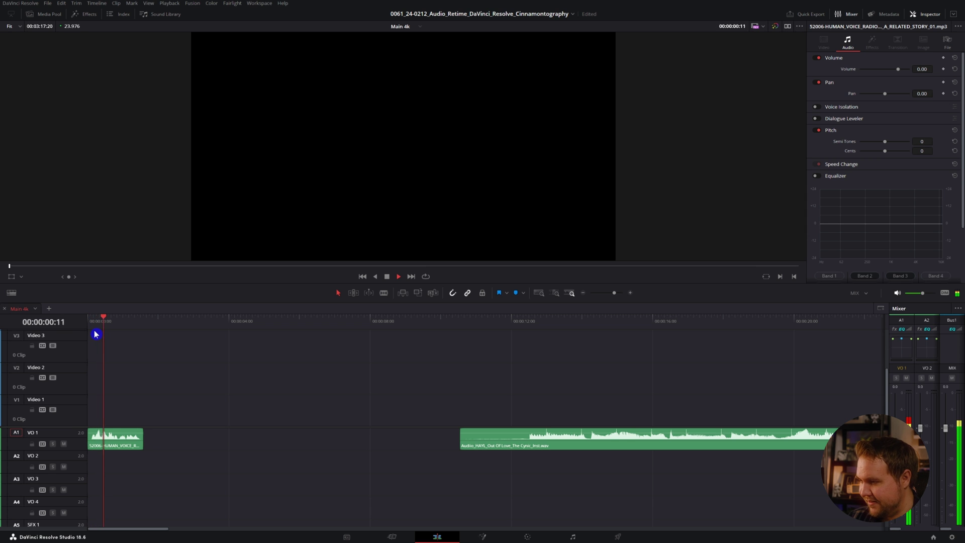
pyautogui.click(96, 335)
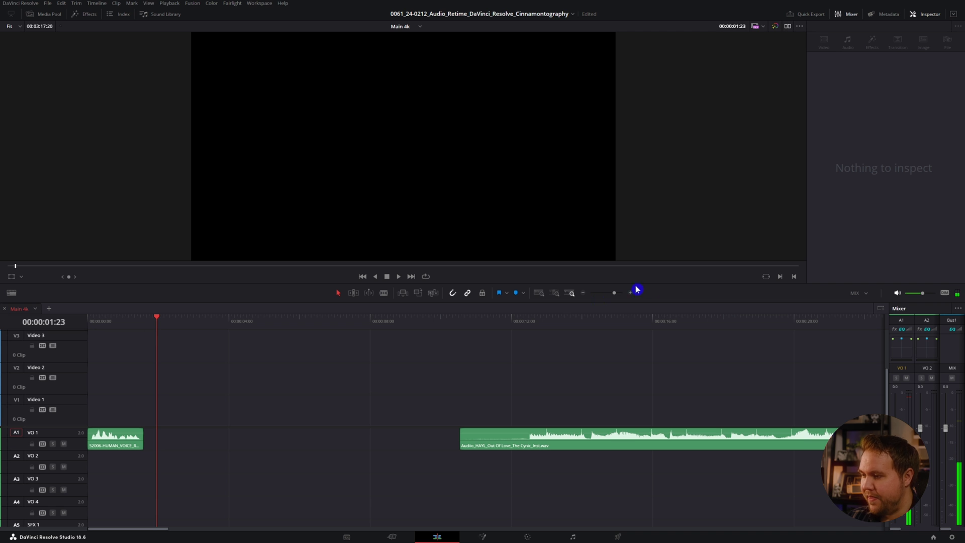
pyautogui.click(523, 325)
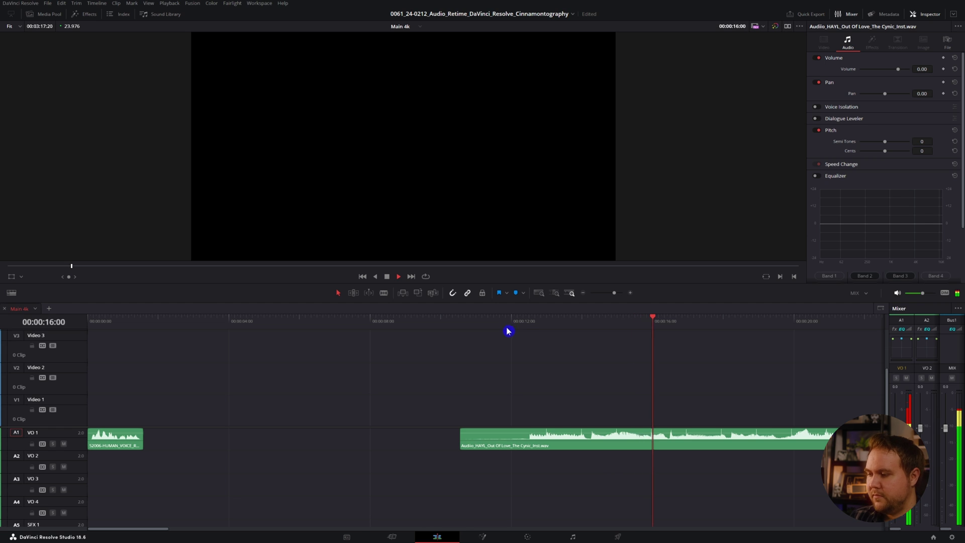
pyautogui.click(113, 321)
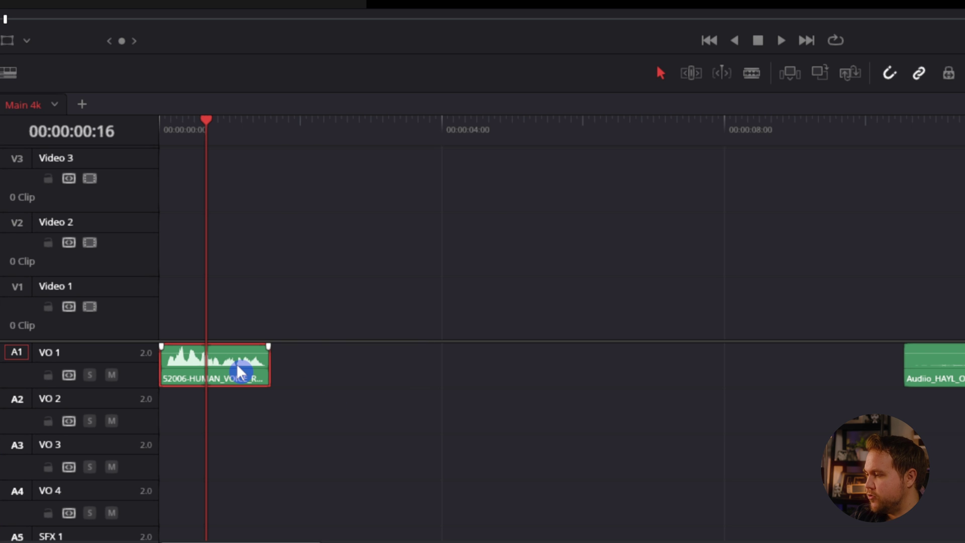
# Step: Lower the voice radio clip's speed with Change Clip Speed and drag its right edge out
pyautogui.rightClick(239, 372)
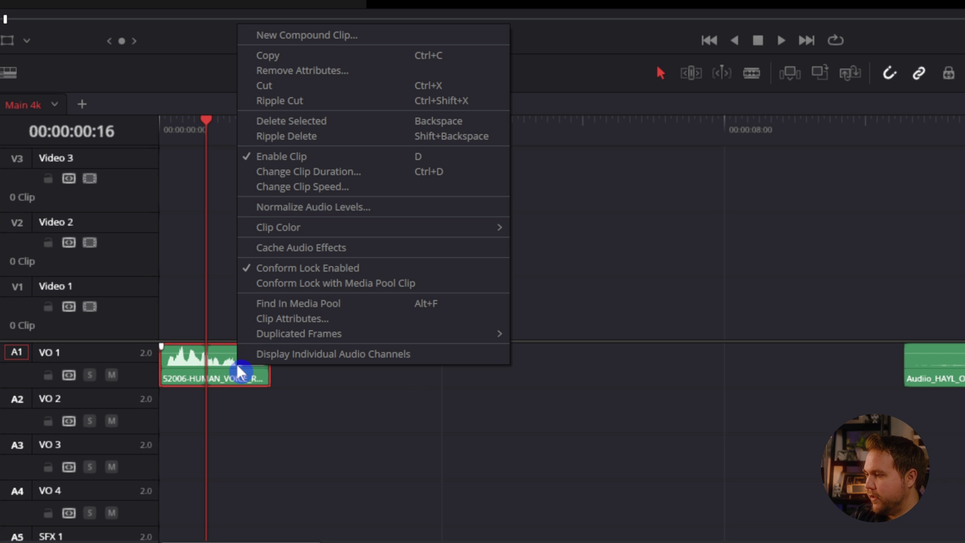
pyautogui.click(358, 187)
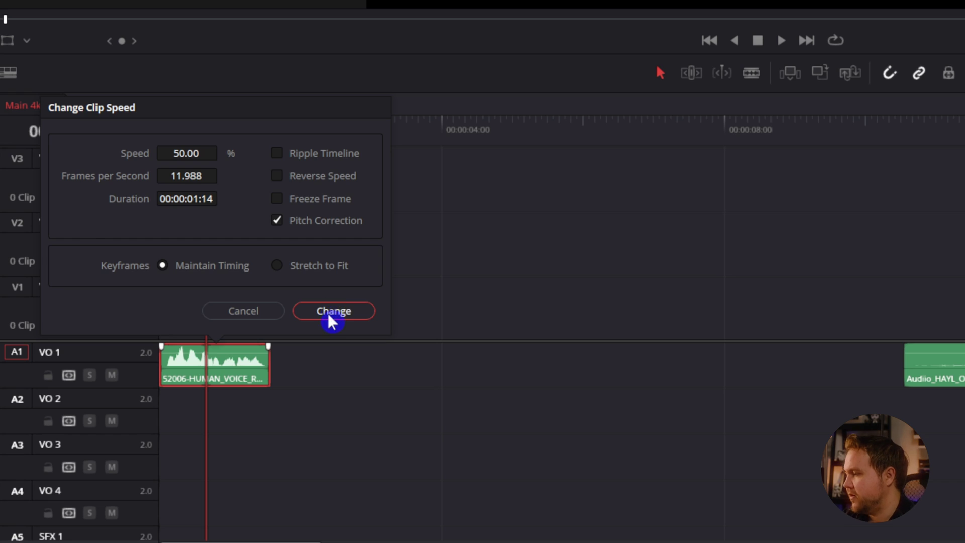
pyautogui.click(332, 316)
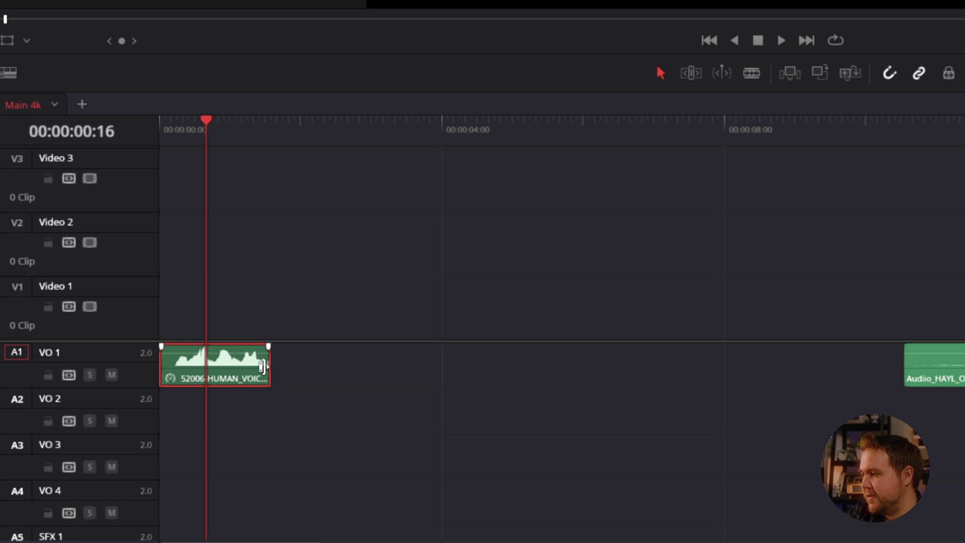
pyautogui.moveTo(262, 366); pyautogui.dragTo(664, 372)
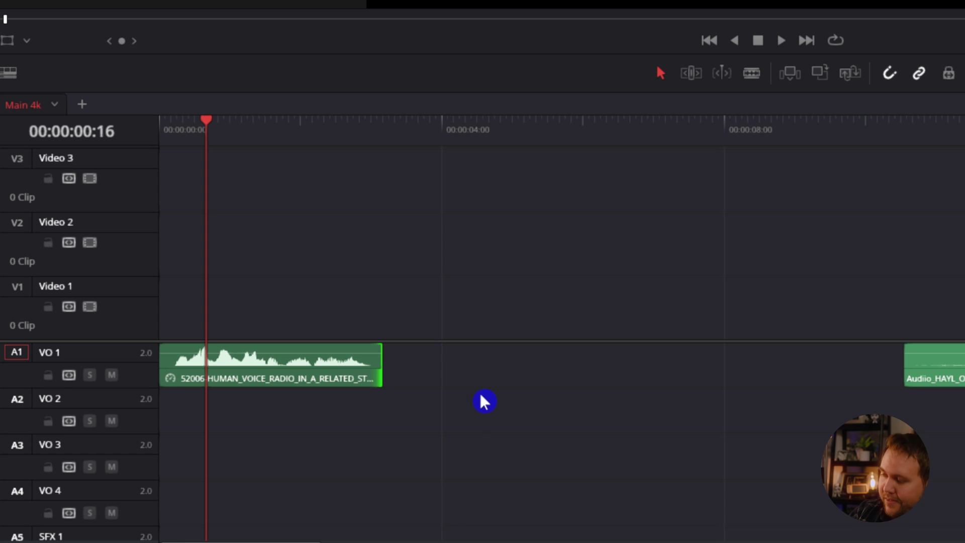
# Step: Replay the slowed voice clip from near the start, then reselect it for more actions
pyautogui.moveTo(209, 135); pyautogui.dragTo(177, 138)
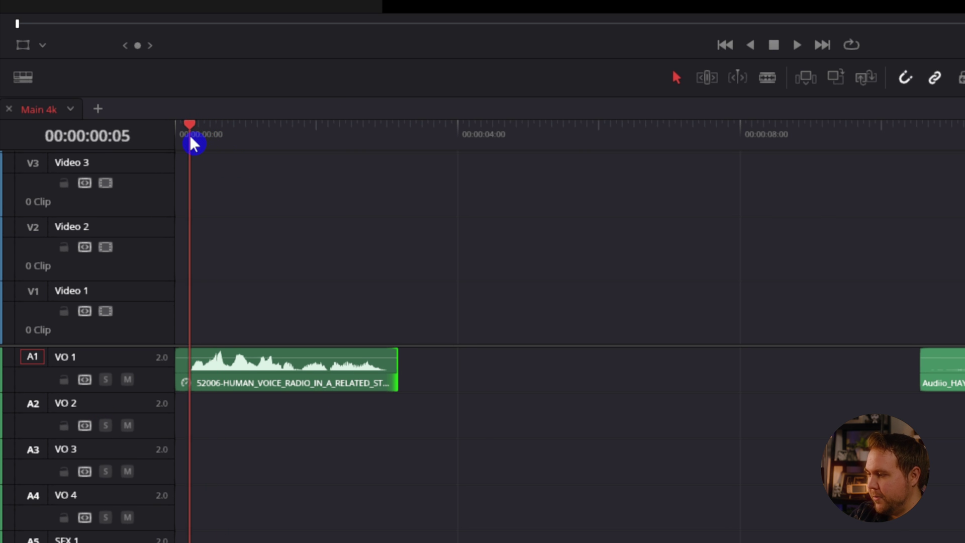
pyautogui.press('space')
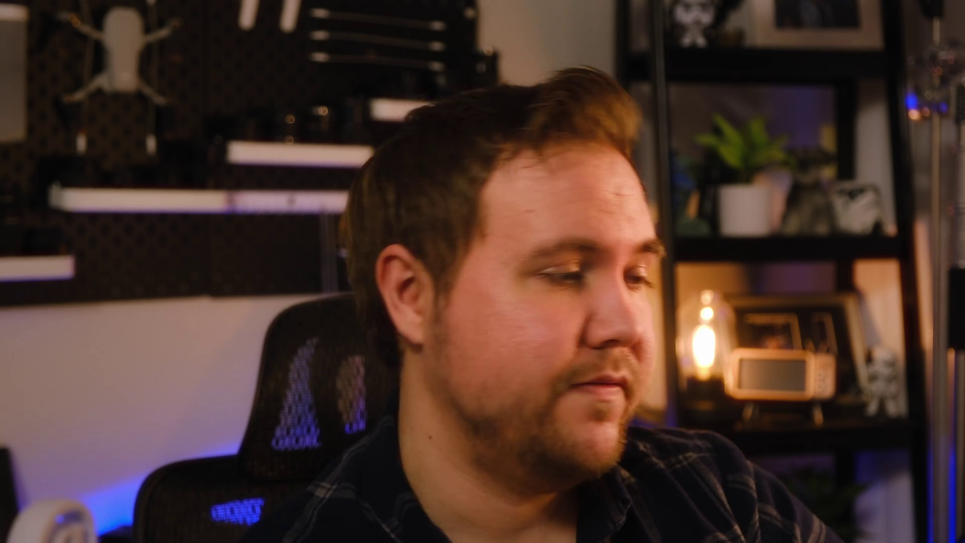
pyautogui.click(103, 346)
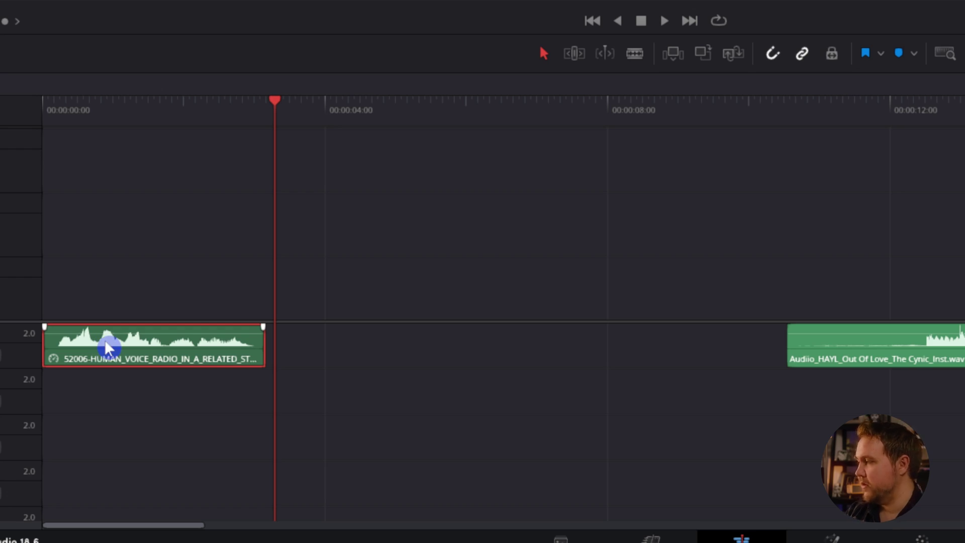
pyautogui.rightClick(109, 347)
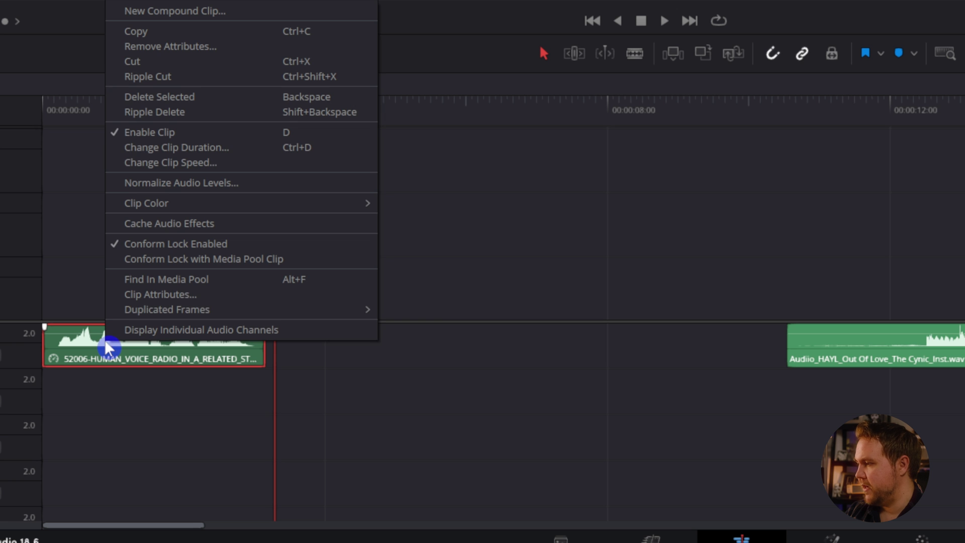
# Step: Change the voice radio clip's speed to 400%
pyautogui.click(223, 163)
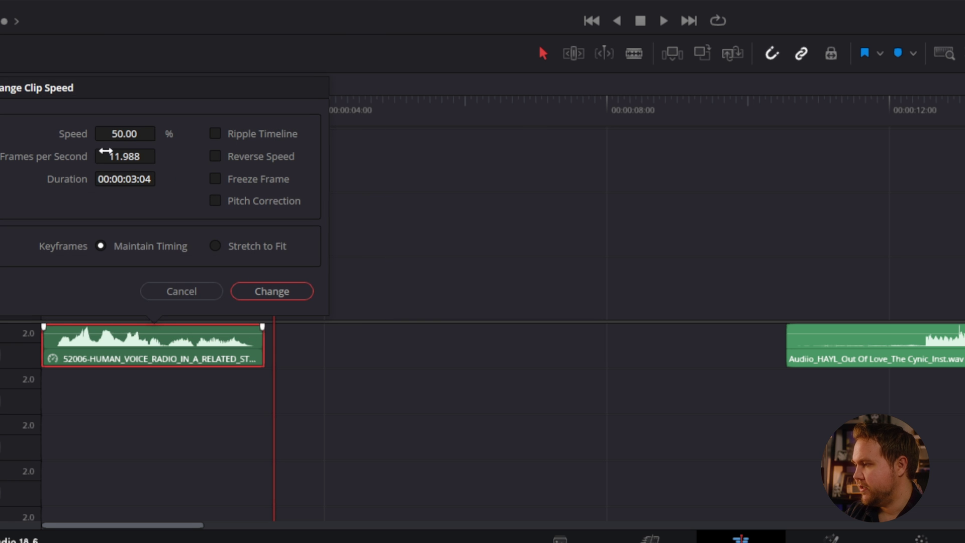
pyautogui.doubleClick(126, 134)
pyautogui.write('40')
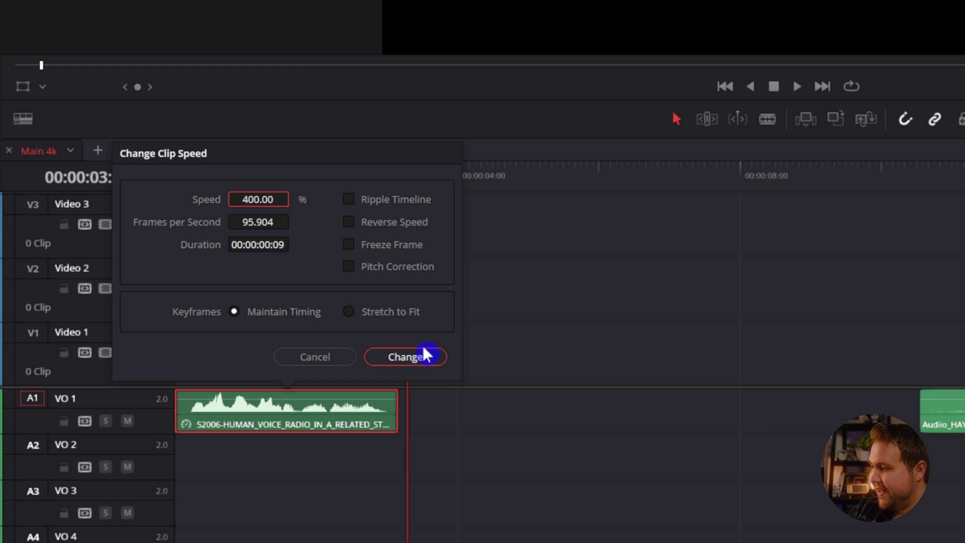
pyautogui.click(425, 359)
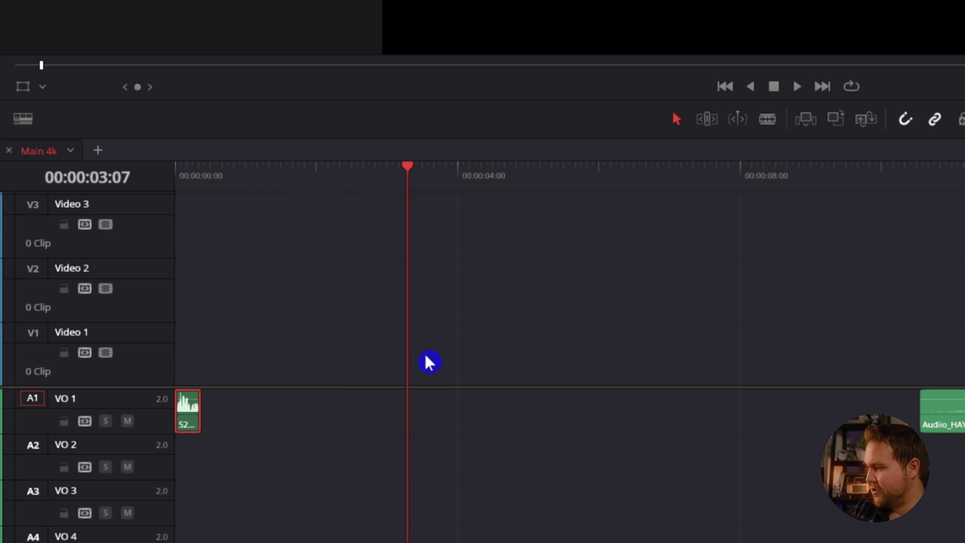
# Step: Play the sped-up clip from the timeline start, then switch to the Fairlight page
pyautogui.press('Home')
pyautogui.press('space')
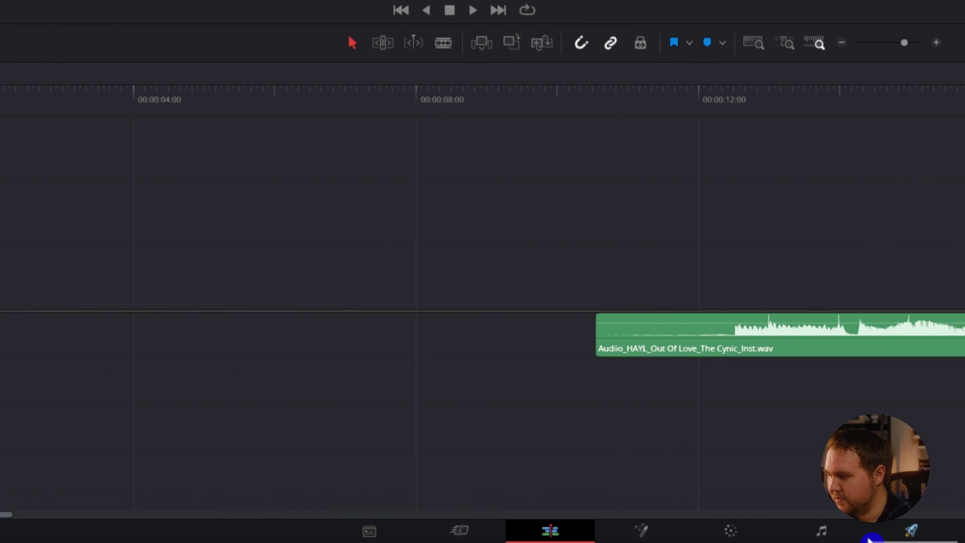
pyautogui.click(910, 535)
# Step: Make track VO 1 taller, zoom in on the voice clip, and select the voice radio clip pair
pyautogui.hscroll(-5, 97, 274)
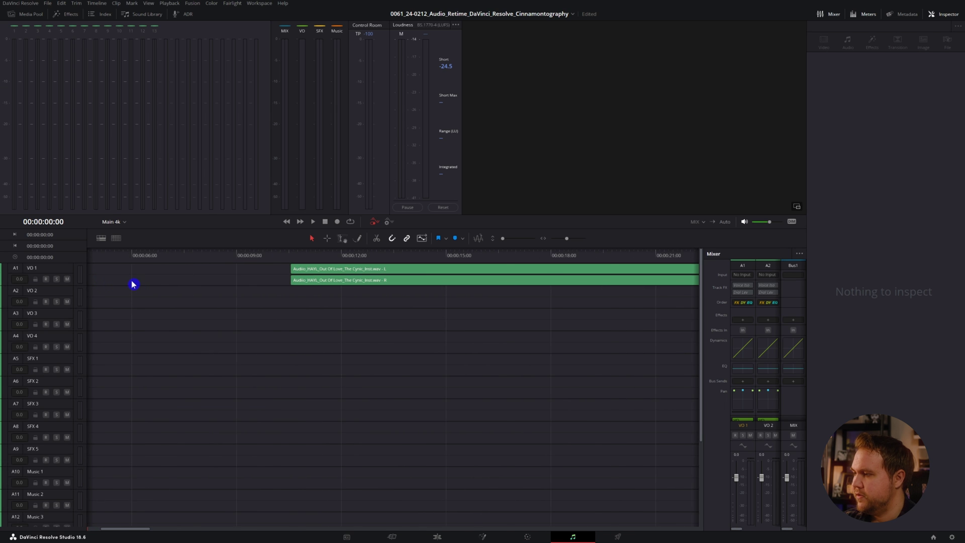
pyautogui.hscroll(-3, 133, 284)
pyautogui.moveTo(71, 285); pyautogui.dragTo(130, 332)
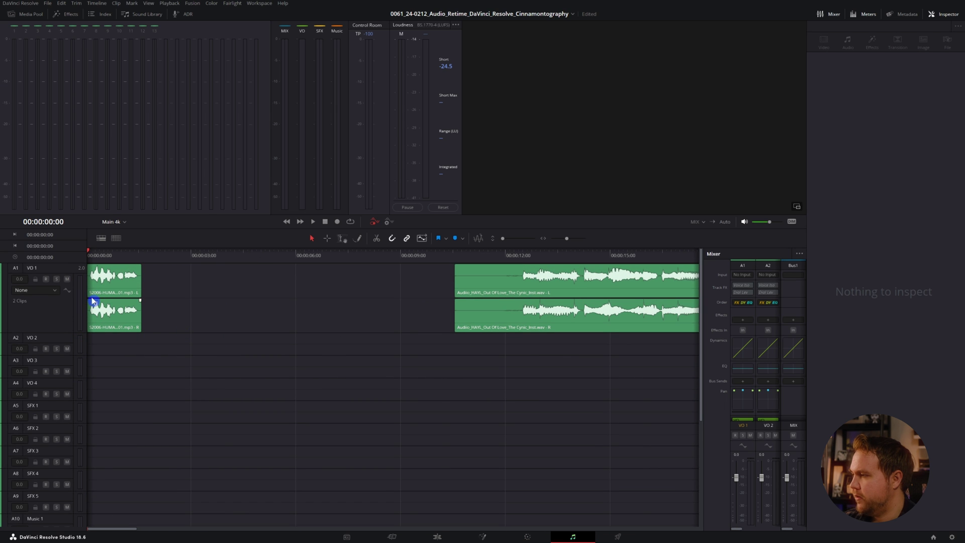
pyautogui.hotkey('ctrl', '=')
pyautogui.click(187, 259)
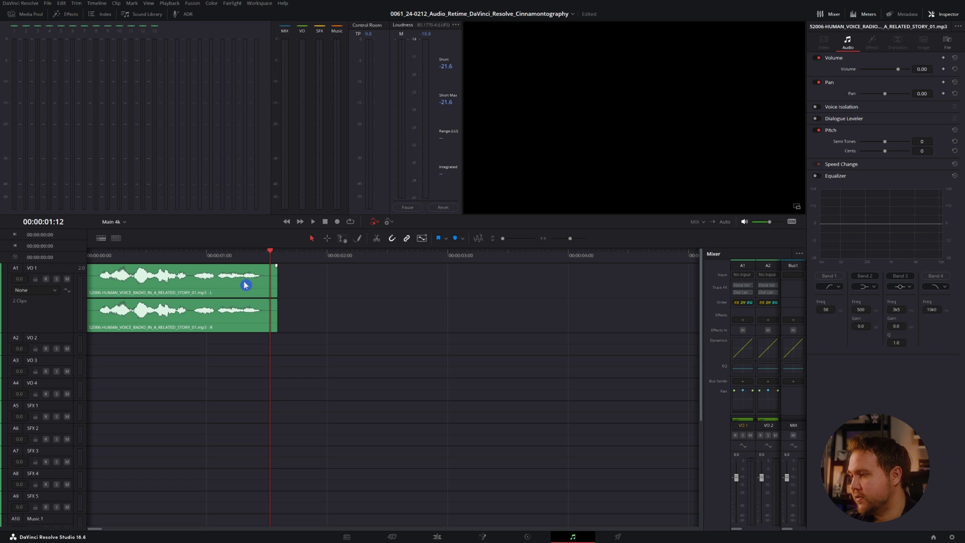
pyautogui.click(246, 285)
# Step: Set Elastic Wave on the voice radio clip to General Purpose
pyautogui.rightClick(246, 285)
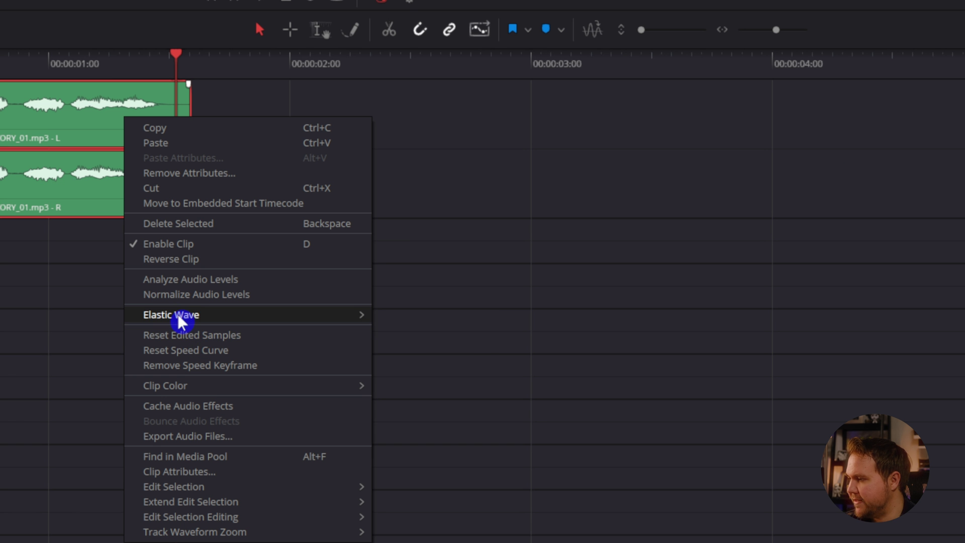
pyautogui.moveTo(184, 323)
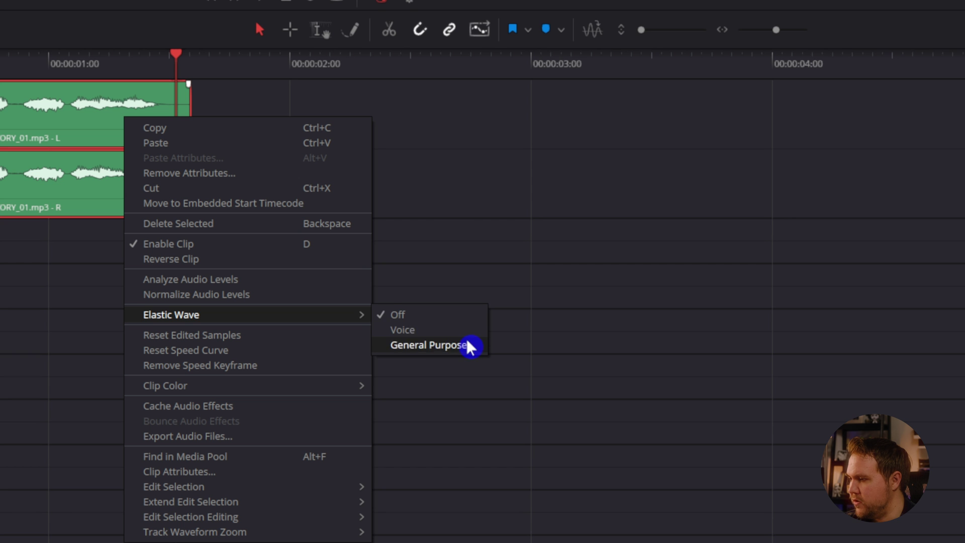
pyautogui.click(442, 334)
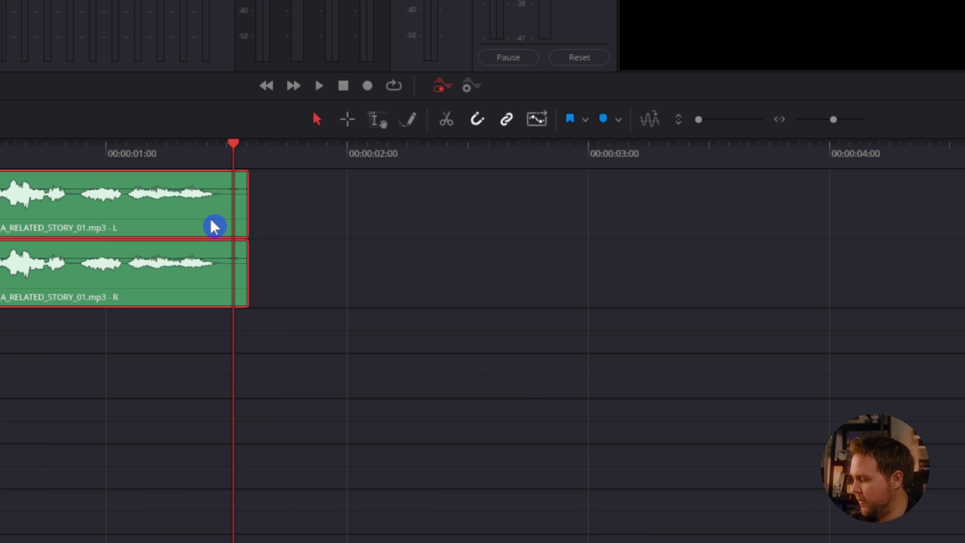
pyautogui.scroll(5, 212, 228)
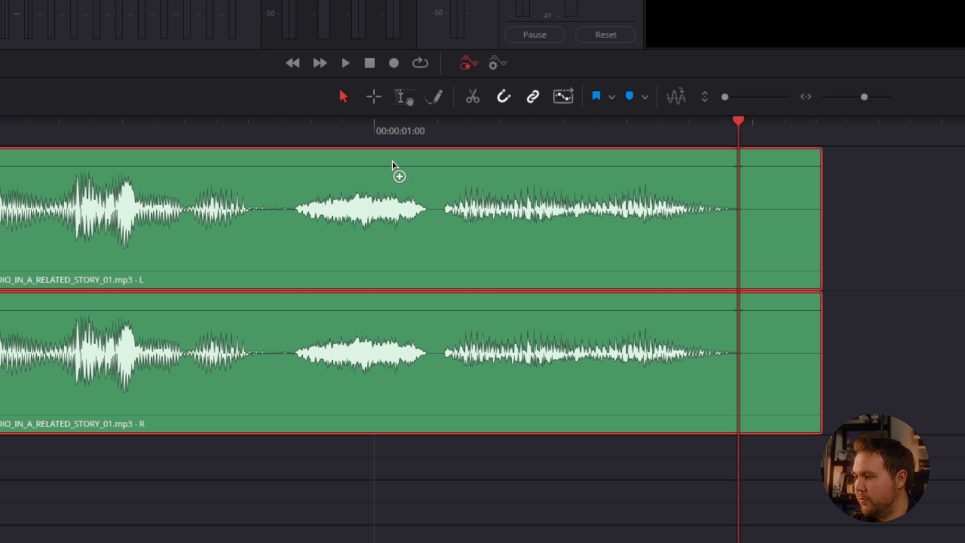
# Step: Add two timing points to the voice clip, drag the later one left to squeeze the last phrase, and replay it
pyautogui.click(435, 169)
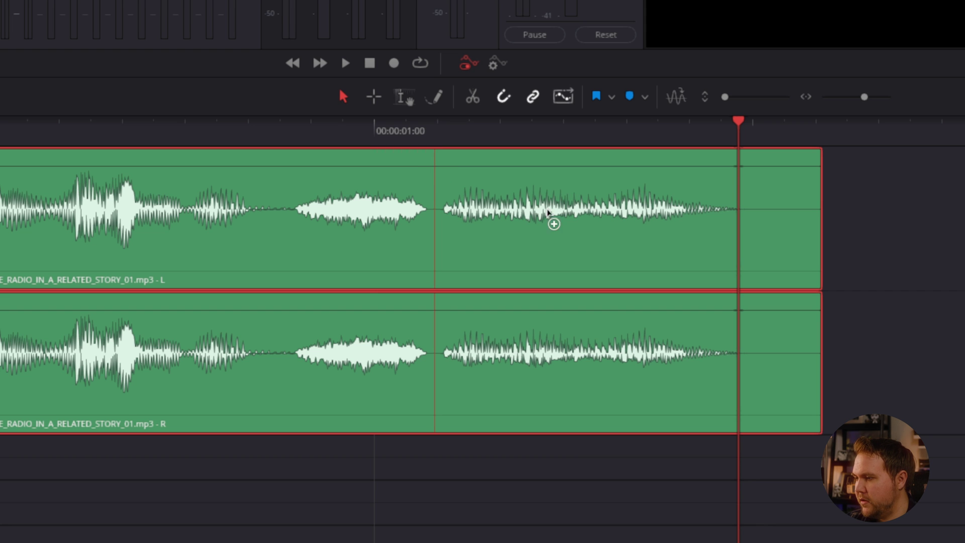
pyautogui.click(779, 171)
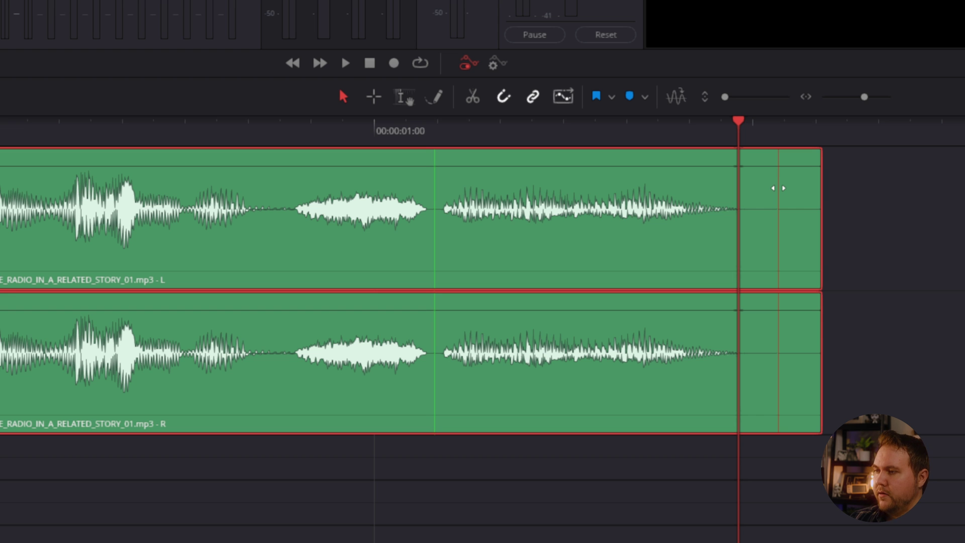
pyautogui.moveTo(779, 188); pyautogui.dragTo(621, 193)
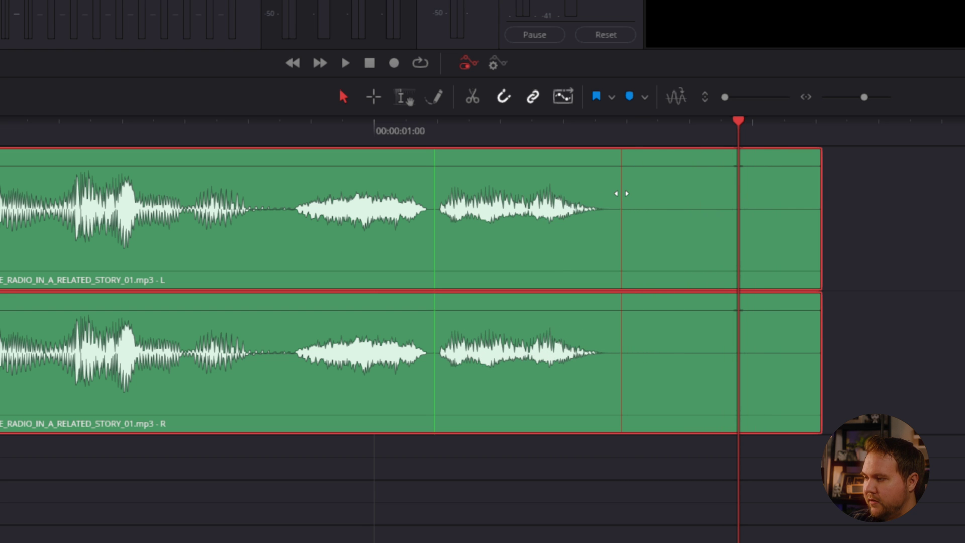
pyautogui.moveTo(739, 137); pyautogui.dragTo(5, 135)
pyautogui.press('space')
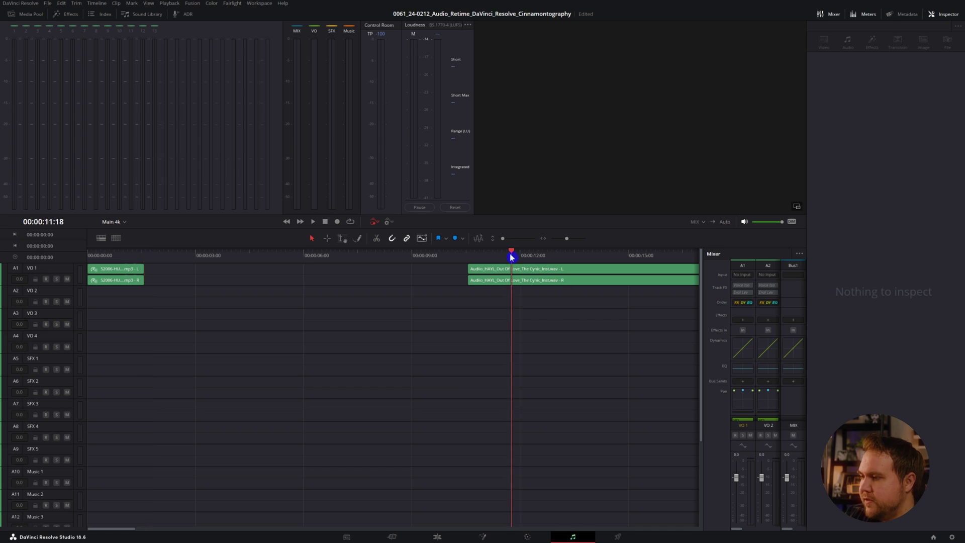
pyautogui.moveTo(511, 257); pyautogui.dragTo(503, 255)
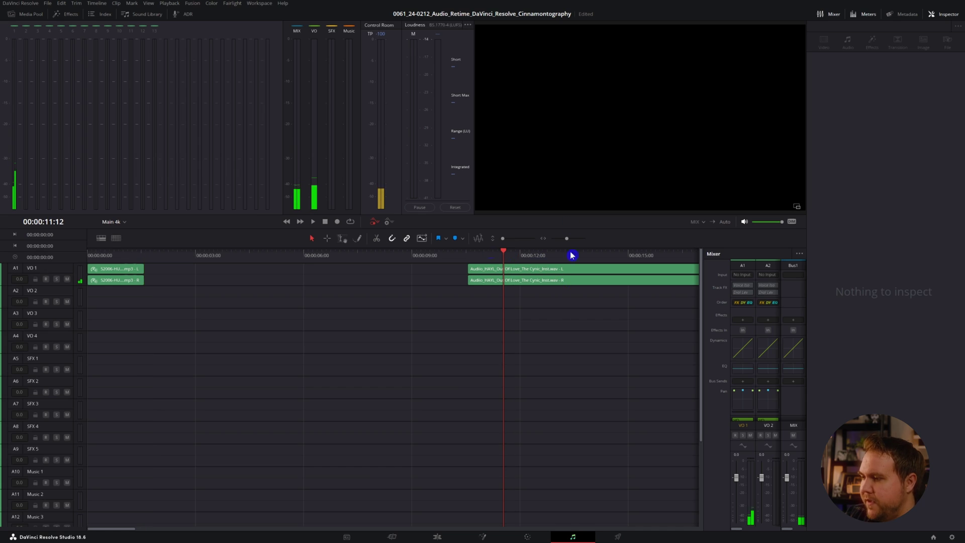
# Step: Turn on General Purpose Elastic Wave for the instrumental music clip
pyautogui.moveTo(49, 288); pyautogui.dragTo(27, 373)
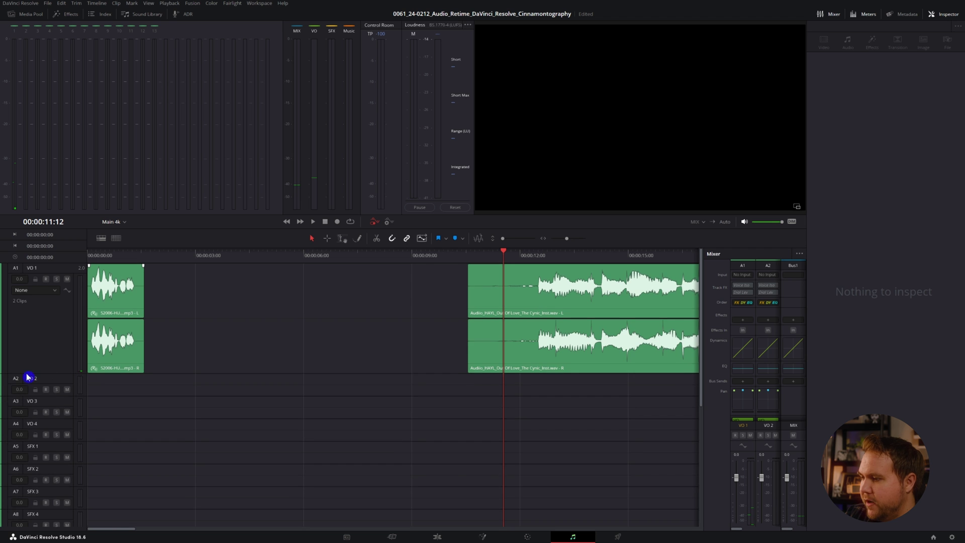
pyautogui.click(576, 372)
pyautogui.hscroll(5, 261, 289)
pyautogui.rightClick(255, 304)
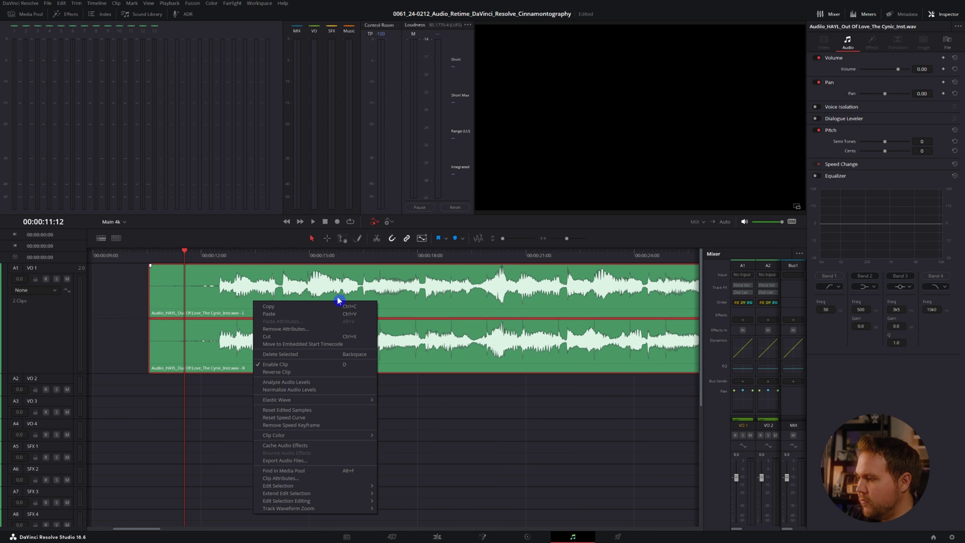
pyautogui.moveTo(328, 400)
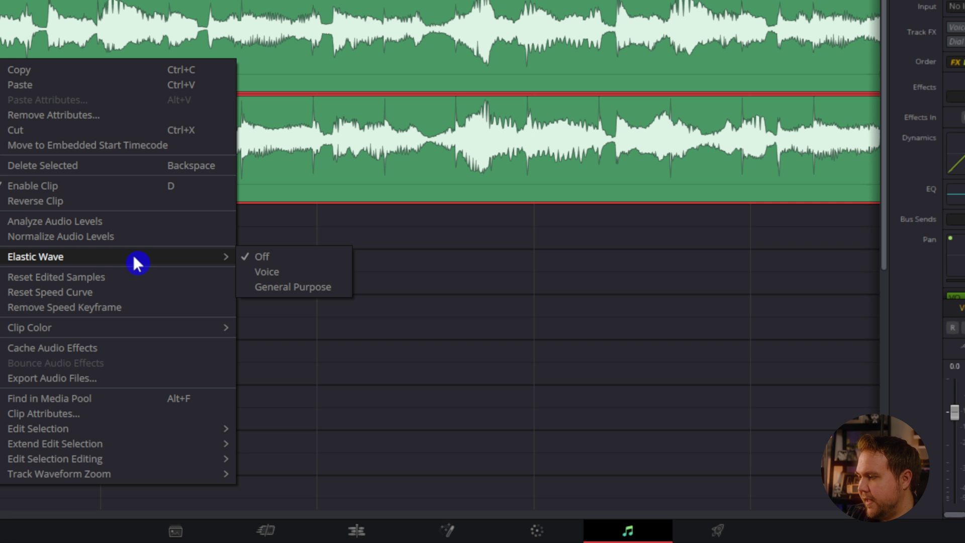
pyautogui.click(298, 287)
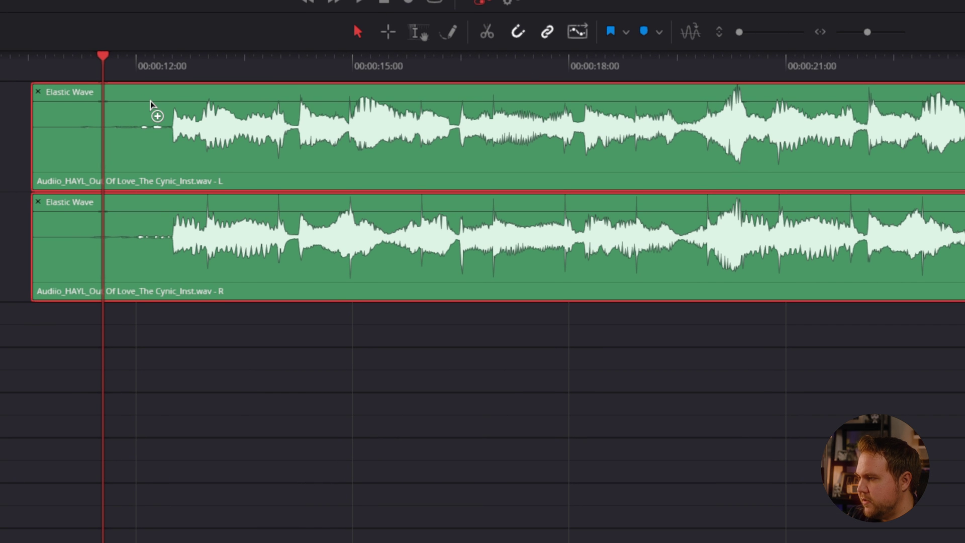
# Step: Add a timing point near the music's start and drag a point right to stretch the song later
pyautogui.click(141, 108)
pyautogui.hscroll(10, 712, 216)
pyautogui.scroll(-2, 505, 191)
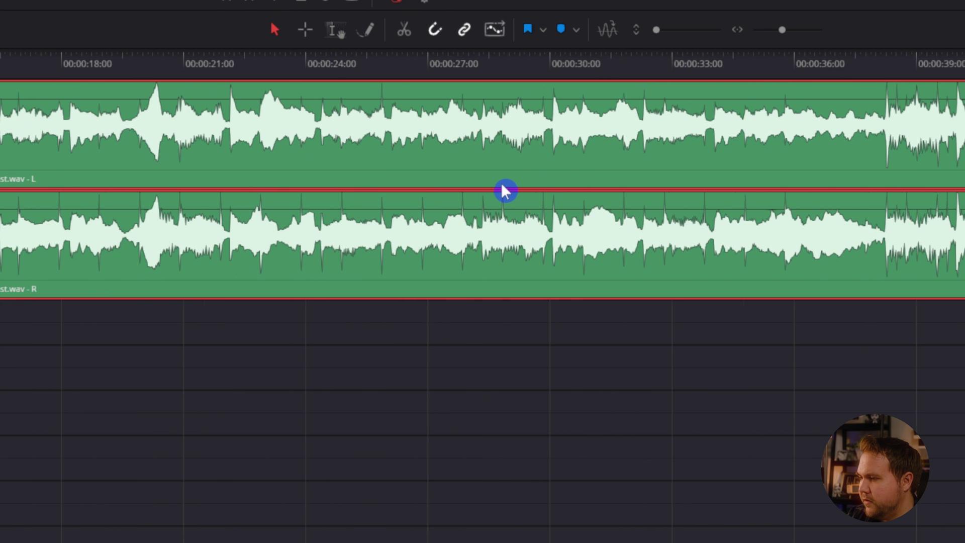
pyautogui.scroll(-2, 505, 192)
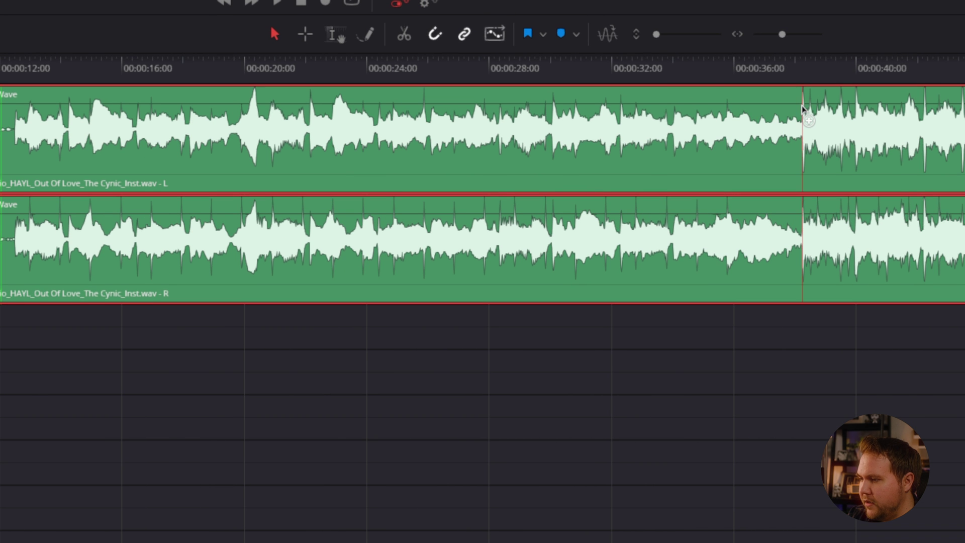
pyautogui.moveTo(715, 150); pyautogui.dragTo(859, 150)
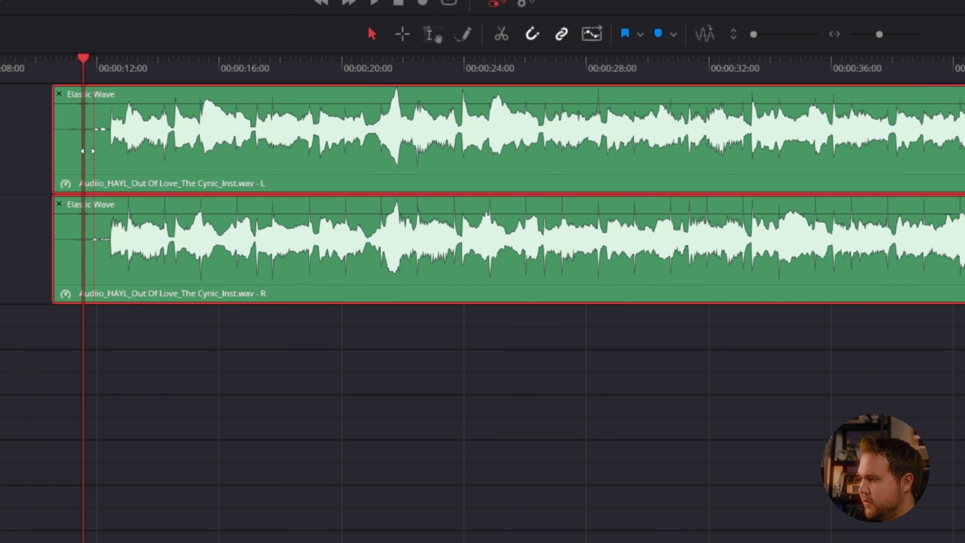
# Step: Play the music, retime its audio start, replay from 12 seconds, and zoom out
pyautogui.click(47, 72)
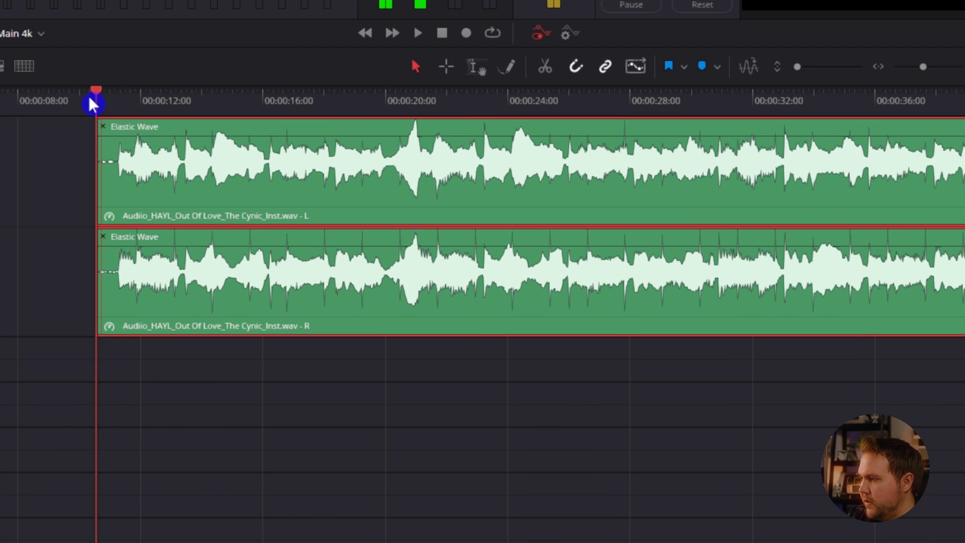
pyautogui.press('space')
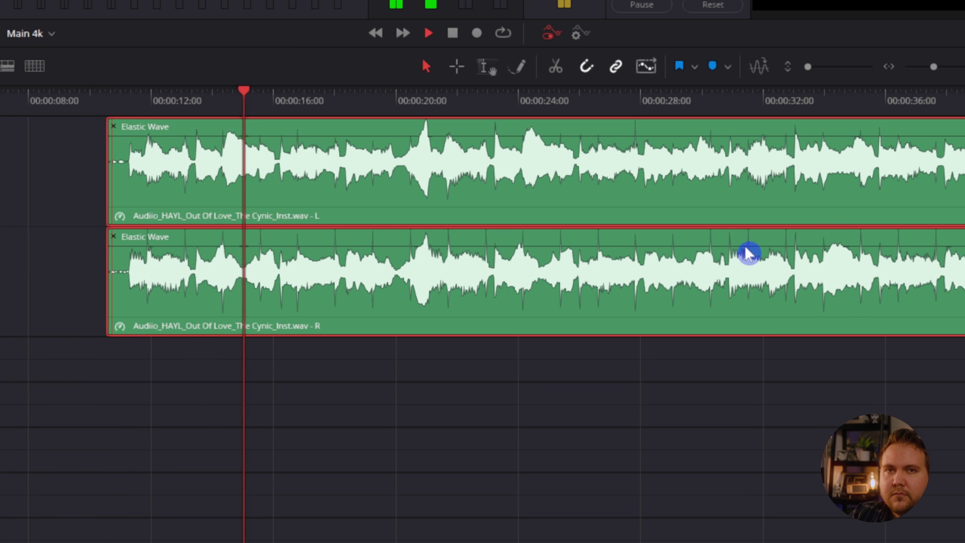
pyautogui.press('space')
pyautogui.click(724, 246)
pyautogui.press('space')
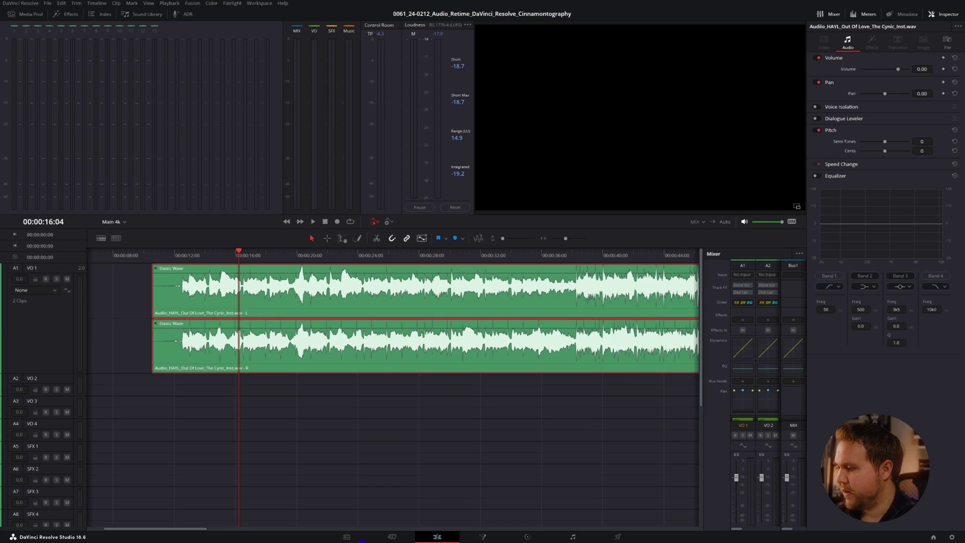
pyautogui.hotkey('ctrl', '-')
pyautogui.hotkey('ctrl', '-')
pyautogui.hotkey('ctrl', '-')
pyautogui.hotkey('ctrl', '-')
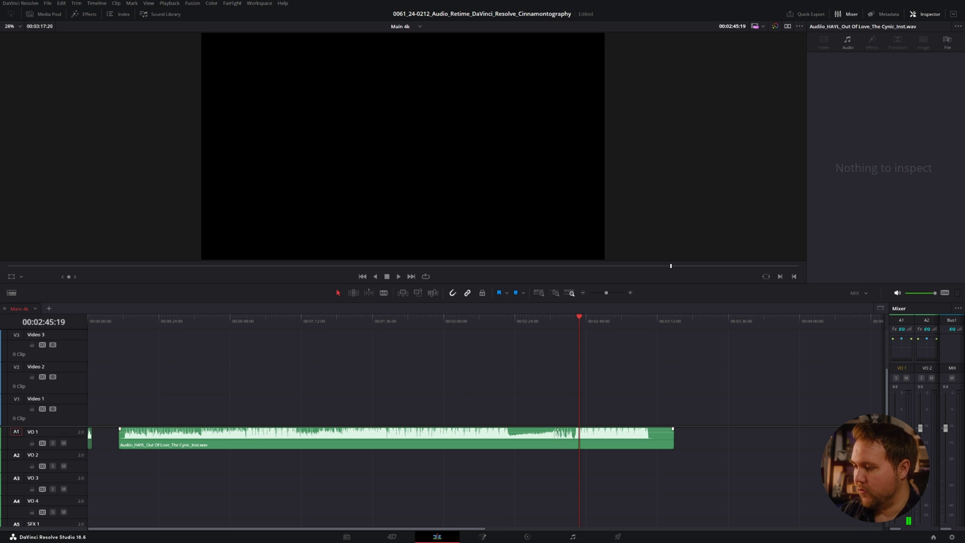
# Step: Make a new compound clip from the song clip named 'Song Ending'
pyautogui.rightClick(559, 435)
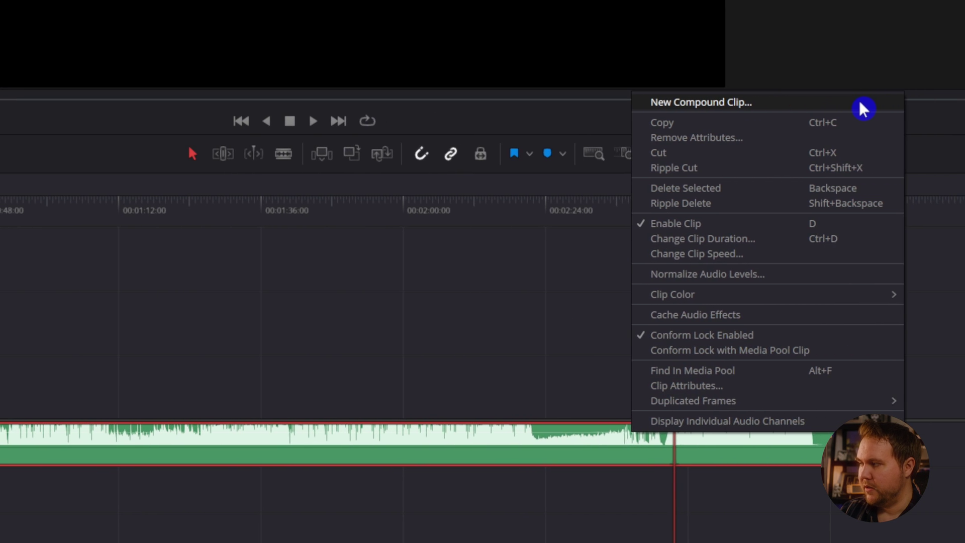
pyautogui.click(890, 106)
pyautogui.write('Song Ending')
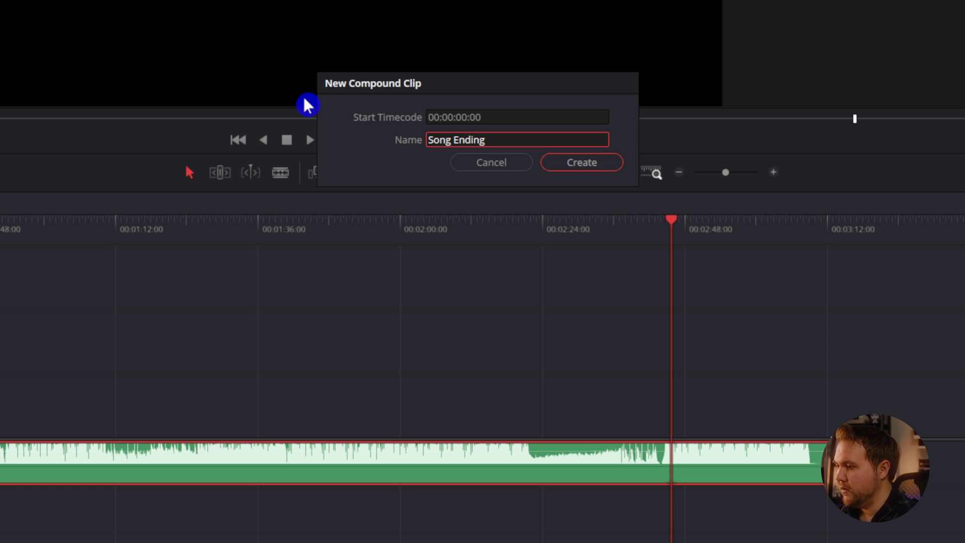
pyautogui.press('Return')
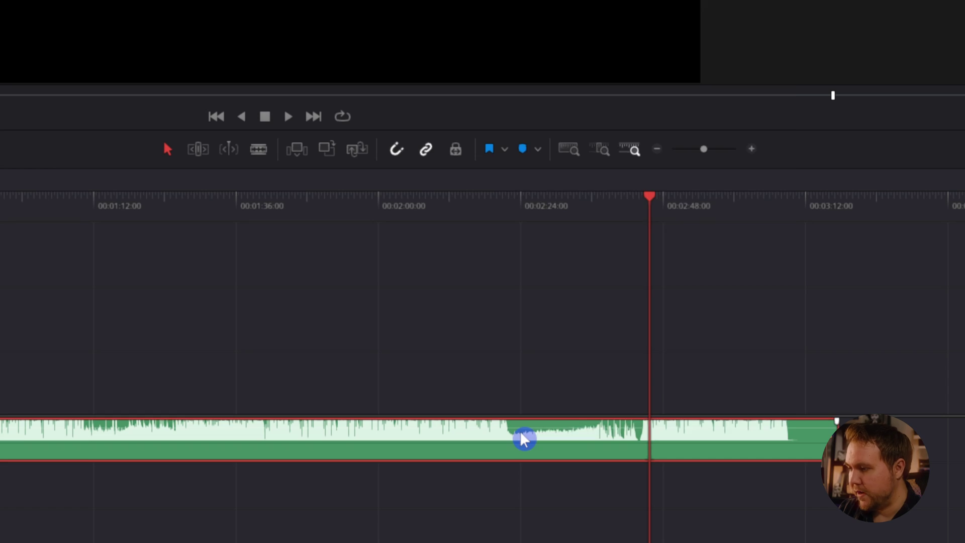
# Step: Open the Song Ending compound clip in its own timeline and select the song
pyautogui.rightClick(524, 436)
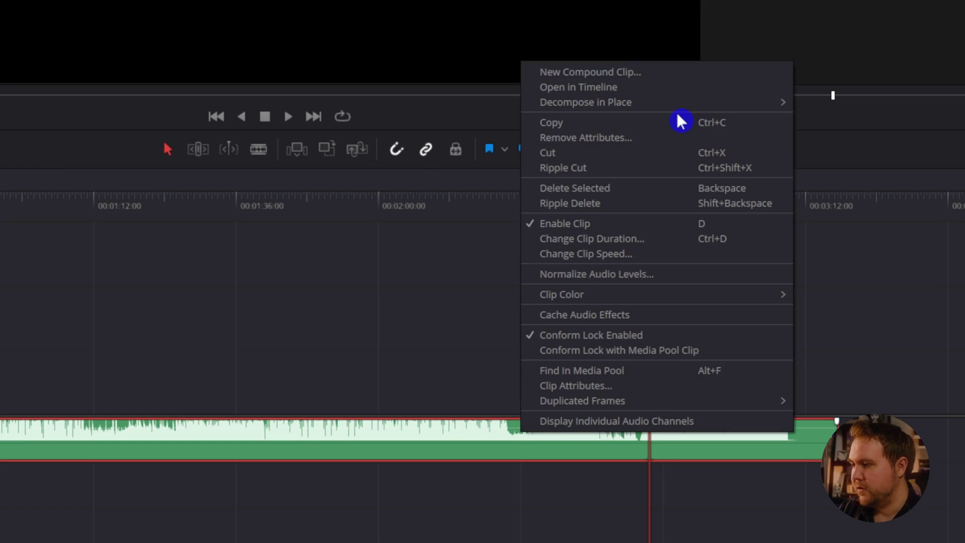
pyautogui.click(660, 91)
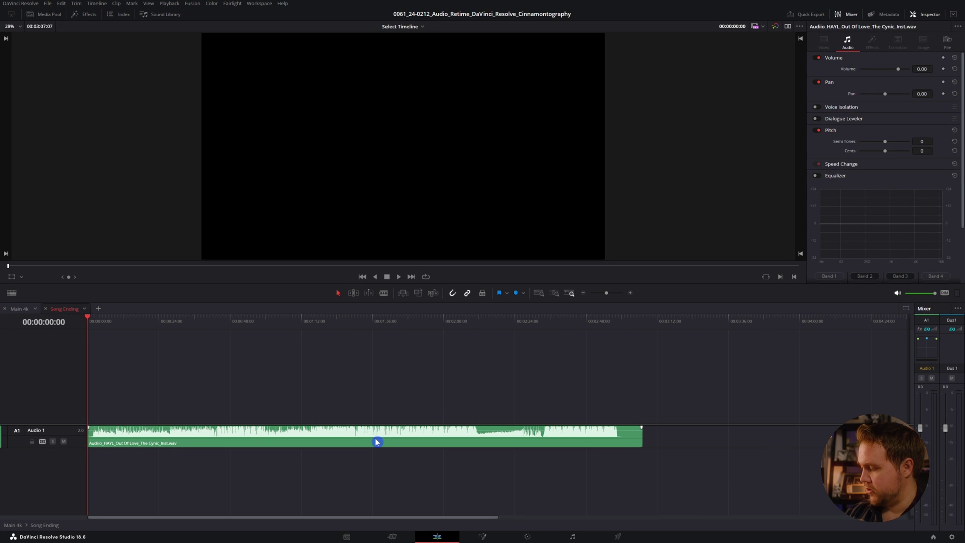
pyautogui.click(377, 442)
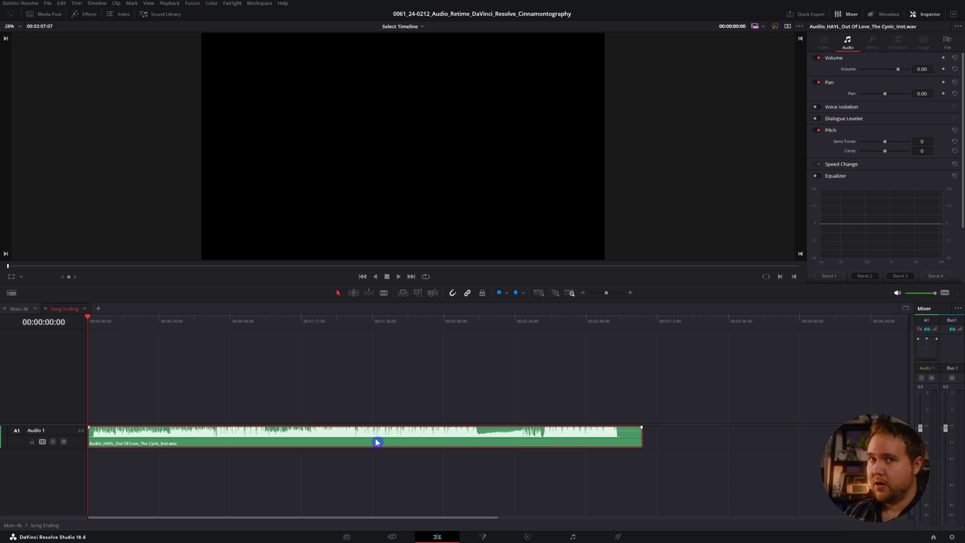
# Step: Duplicate the song onto Audio 2, drop its volume to -100, and shift it to about 01:37
pyautogui.moveTo(377, 444); pyautogui.dragTo(379, 465)
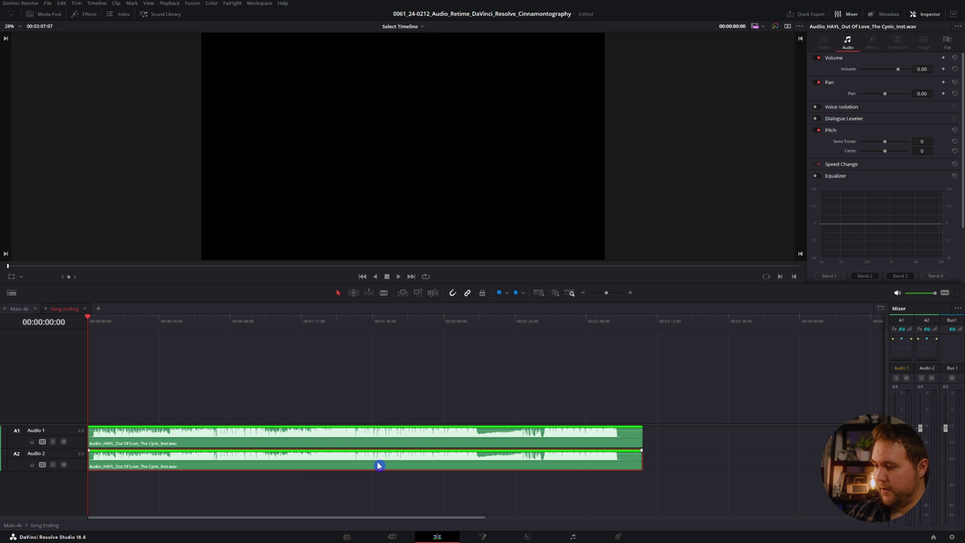
pyautogui.moveTo(555, 455); pyautogui.dragTo(557, 503)
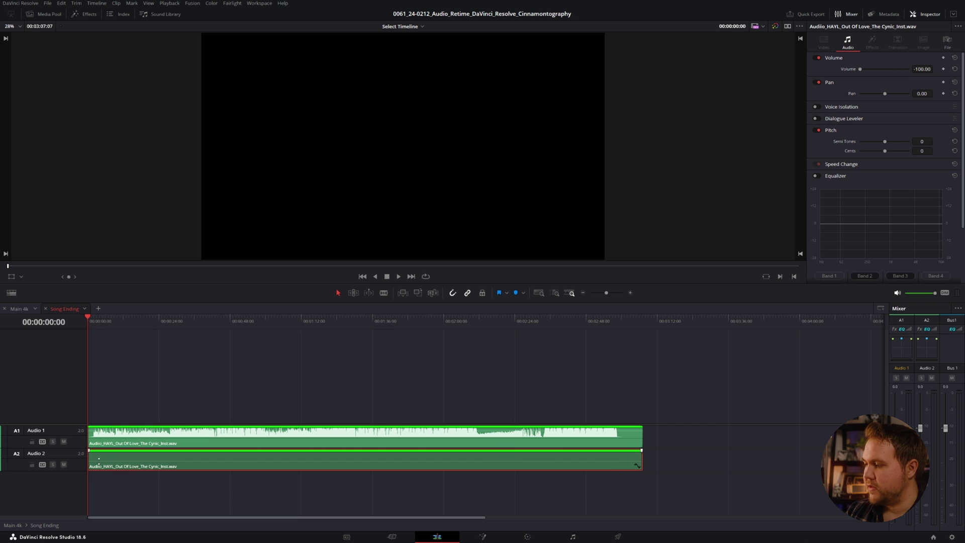
pyautogui.moveTo(140, 465); pyautogui.dragTo(658, 469)
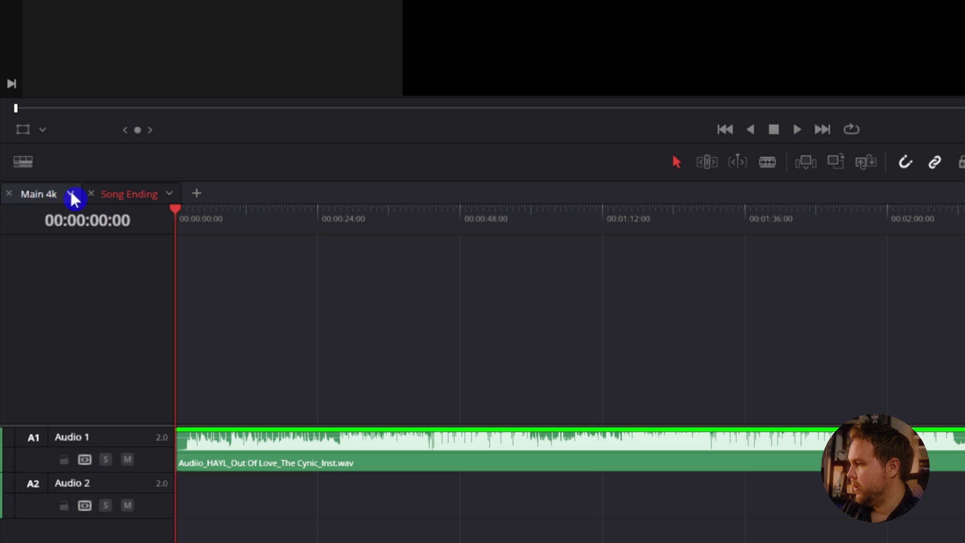
# Step: Back in Main 4k, extend the Song Ending clip far right and switch to the Fairlight page
pyautogui.click(29, 161)
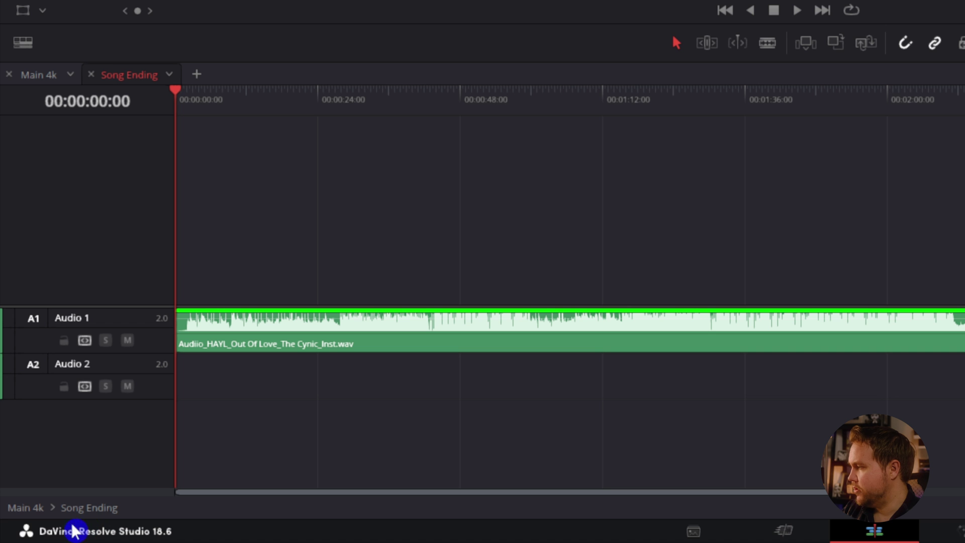
pyautogui.click(25, 508)
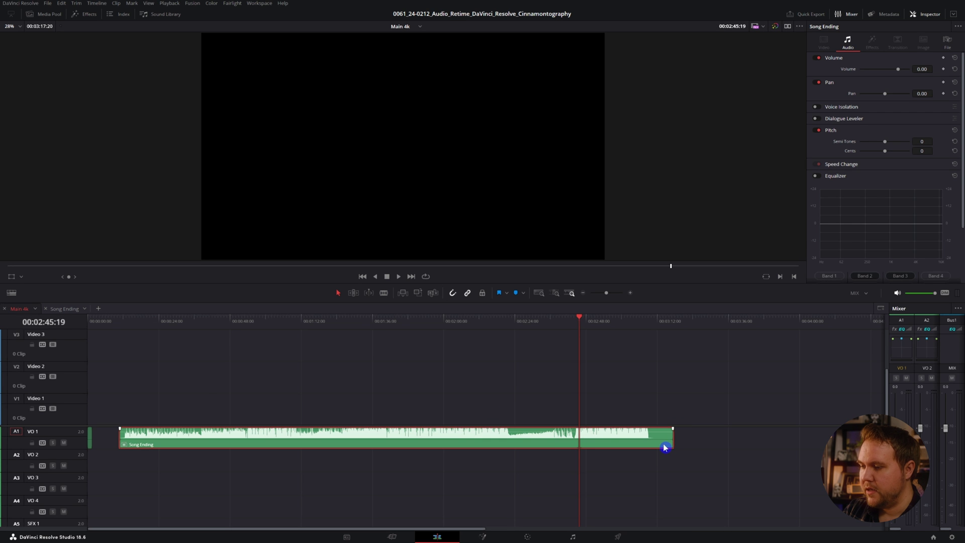
pyautogui.moveTo(672, 436); pyautogui.dragTo(963, 456)
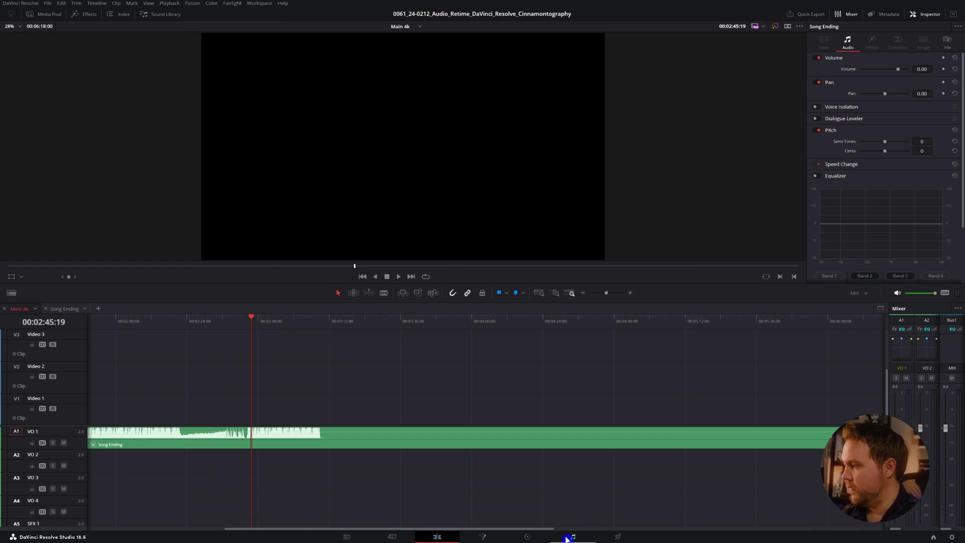
pyautogui.click(570, 537)
pyautogui.scroll(5, 279, 345)
# Step: Enable Elastic Wave on the Song Ending clips, stretch the audio to the clip end, and play it
pyautogui.scroll(3, 282, 347)
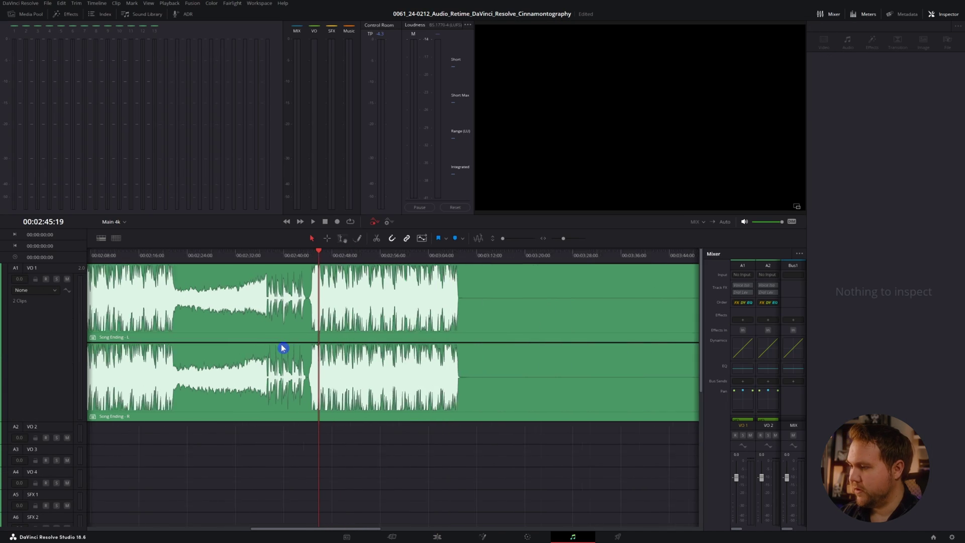
pyautogui.rightClick(317, 318)
pyautogui.click(372, 424)
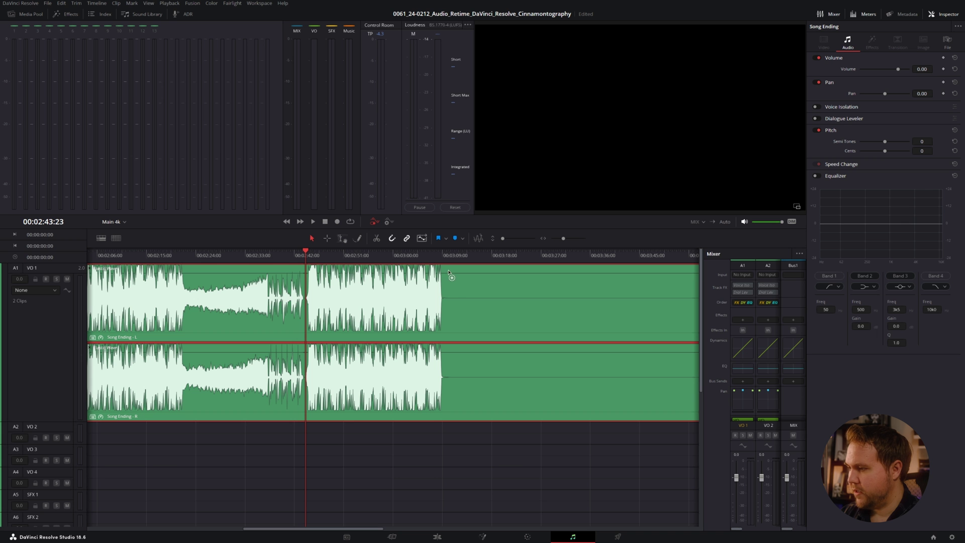
pyautogui.moveTo(447, 301); pyautogui.dragTo(962, 339)
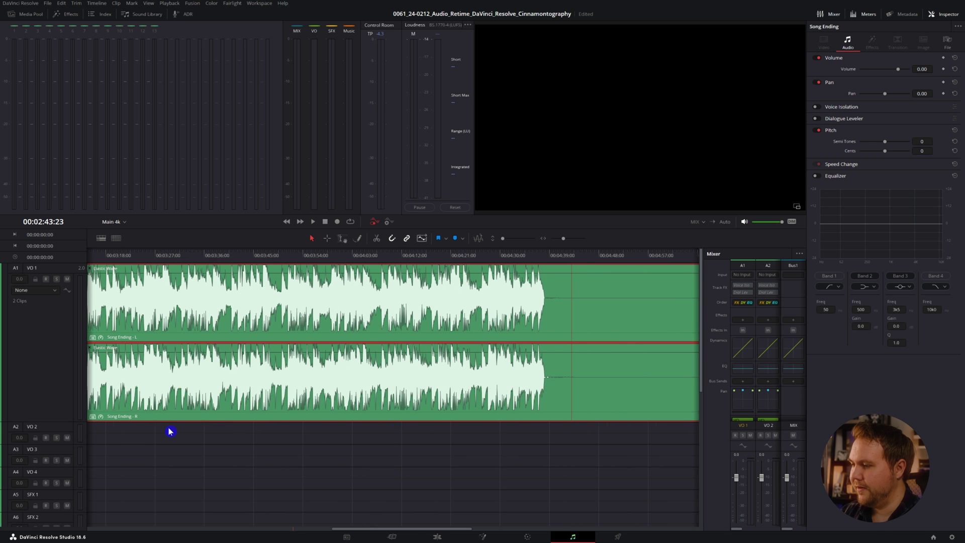
pyautogui.scroll(-5, 365, 323)
pyautogui.moveTo(367, 319); pyautogui.dragTo(472, 327)
pyautogui.press('space')
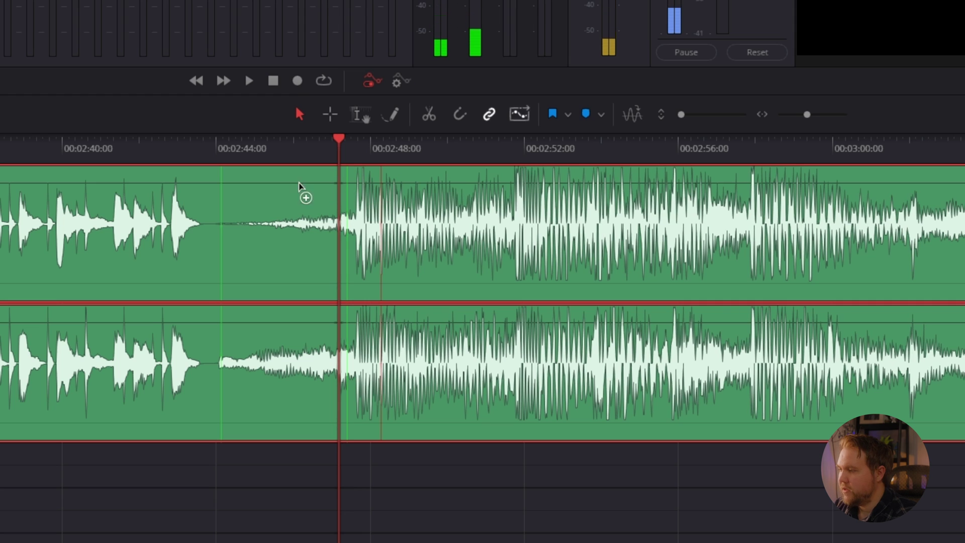
# Step: Add two elastic timing points, stretch the quiet passage, slide the loud section's entry earlier, and scrub to review
pyautogui.click(166, 187)
pyautogui.click(221, 200)
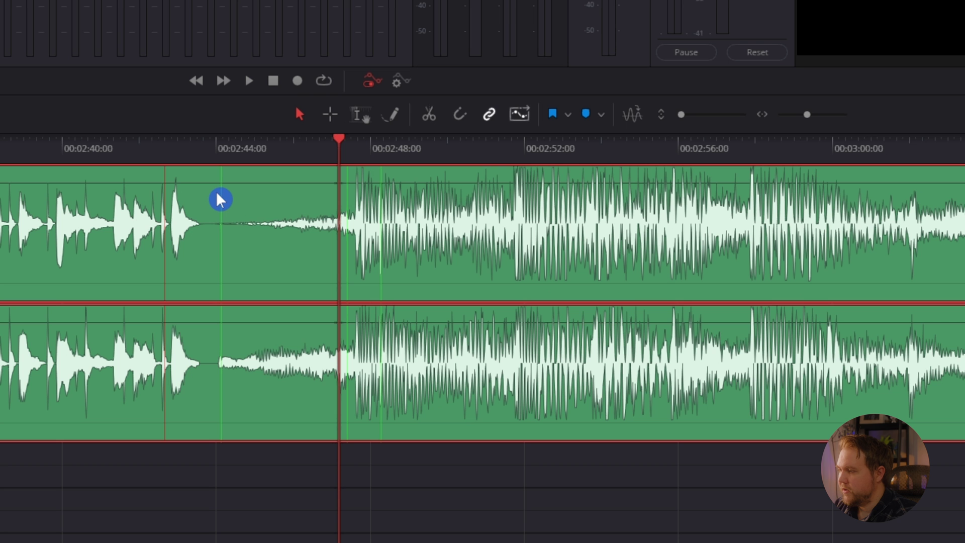
pyautogui.moveTo(220, 199)
pyautogui.mouseDown()
pyautogui.moveTo(205, 199)
pyautogui.moveTo(224, 200)
pyautogui.moveTo(214, 200)
pyautogui.mouseUp()
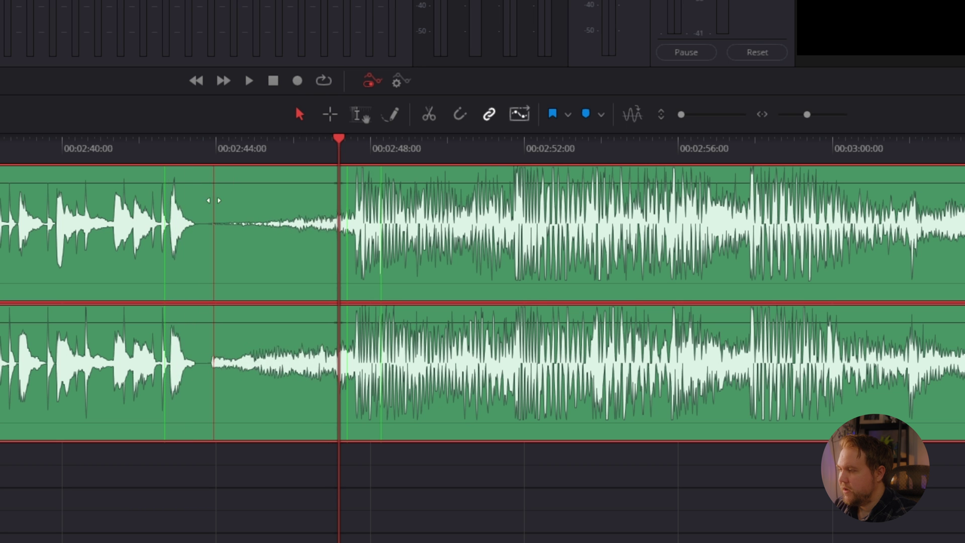
pyautogui.moveTo(315, 206); pyautogui.dragTo(230, 205)
pyautogui.moveTo(351, 155); pyautogui.dragTo(411, 159)
pyautogui.click(114, 150)
pyautogui.moveTo(115, 150); pyautogui.dragTo(141, 160)
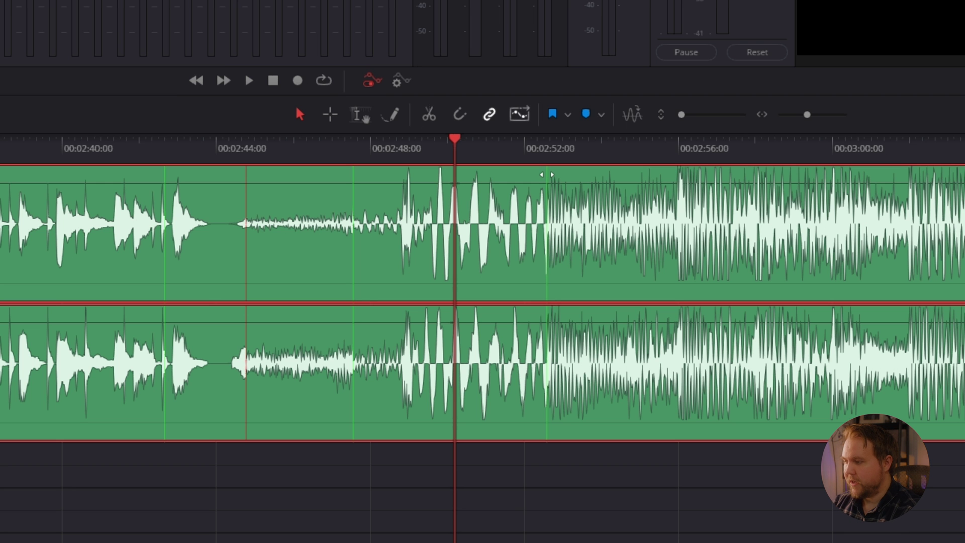
# Step: Stretch the quiet passage to about 00:02:48 and delete the three extra timing points
pyautogui.moveTo(547, 174); pyautogui.dragTo(862, 183)
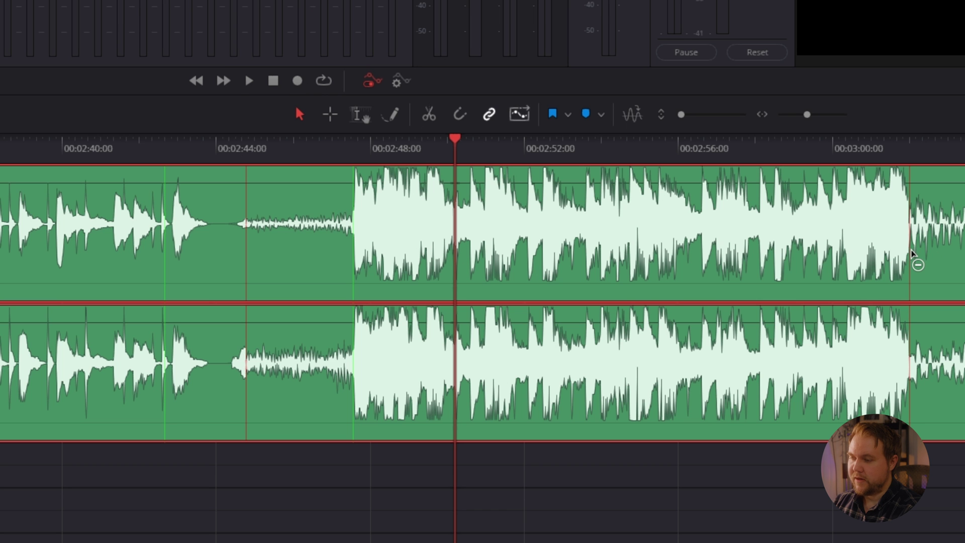
pyautogui.click(912, 252)
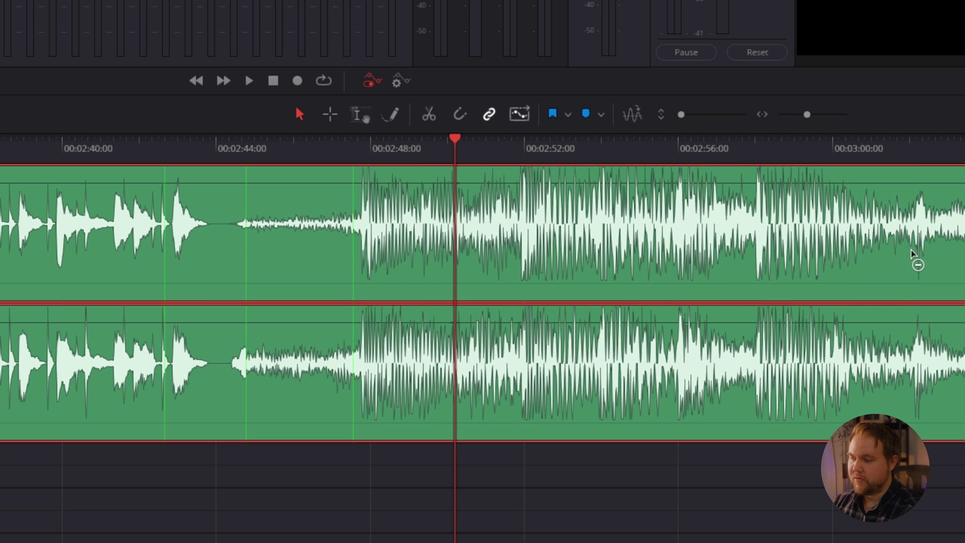
pyautogui.click(354, 258)
pyautogui.click(245, 257)
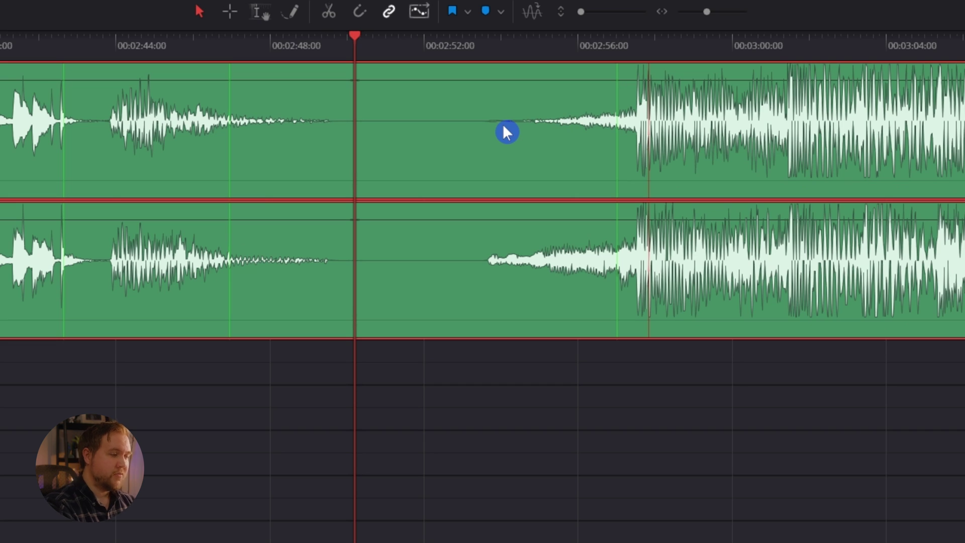
# Step: Use Elastic Wave > Clear Timing Points on the Song Ending clips and confirm with Clear
pyautogui.rightClick(504, 125)
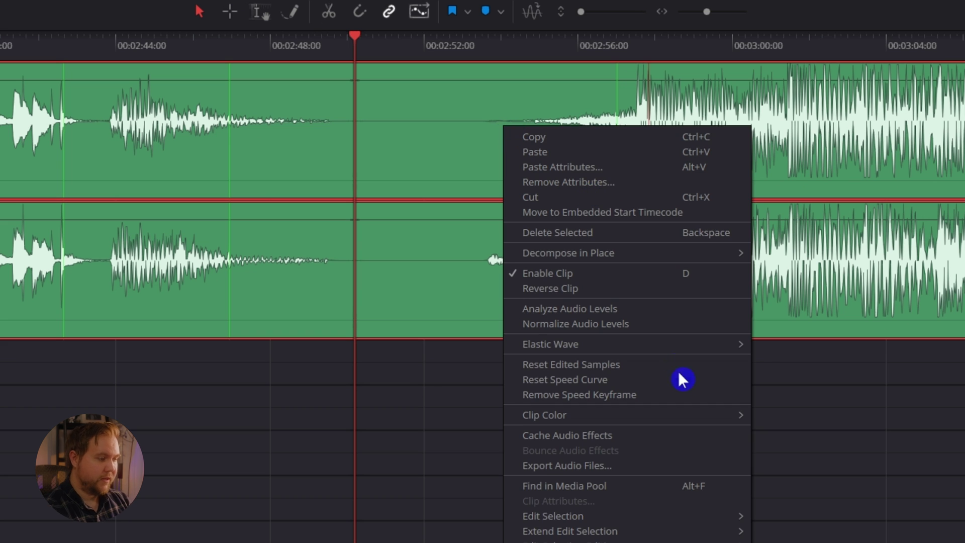
pyautogui.moveTo(677, 345)
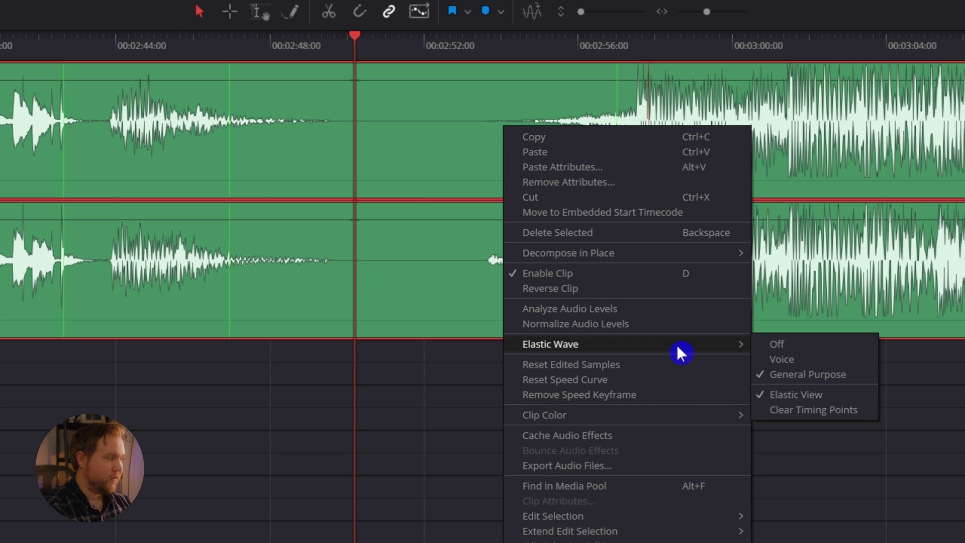
pyautogui.click(803, 410)
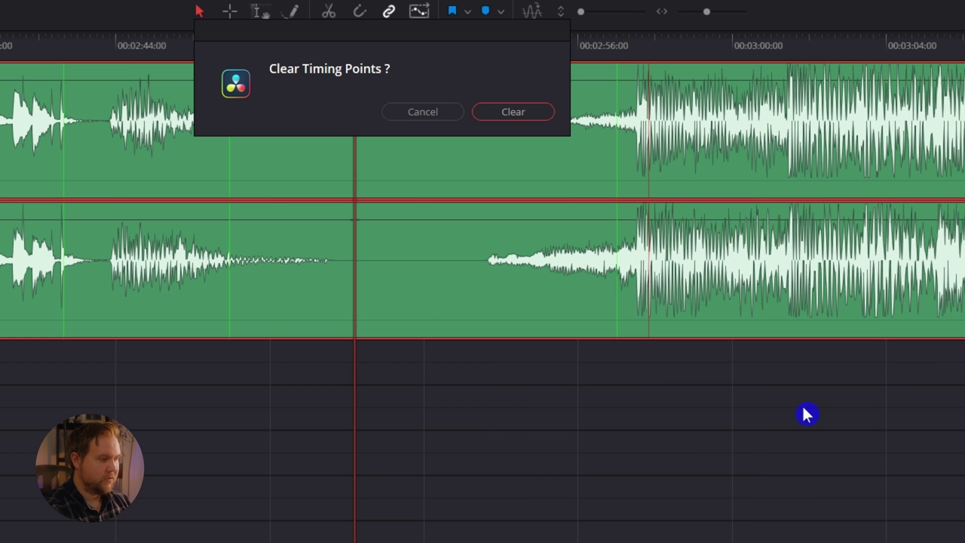
pyautogui.click(530, 112)
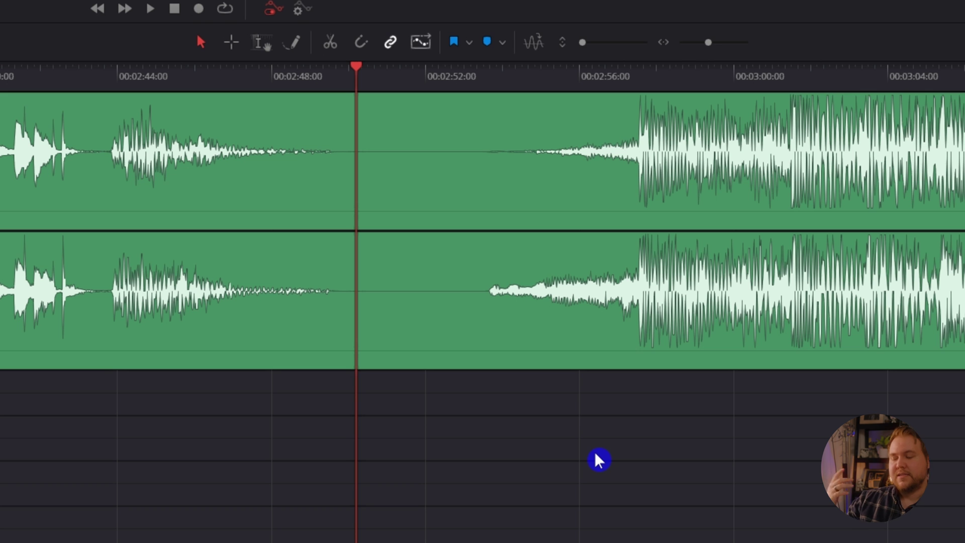
# Step: Turn on Elastic Wave > Elastic View for the Song Ending clips
pyautogui.rightClick(443, 151)
pyautogui.moveTo(567, 368)
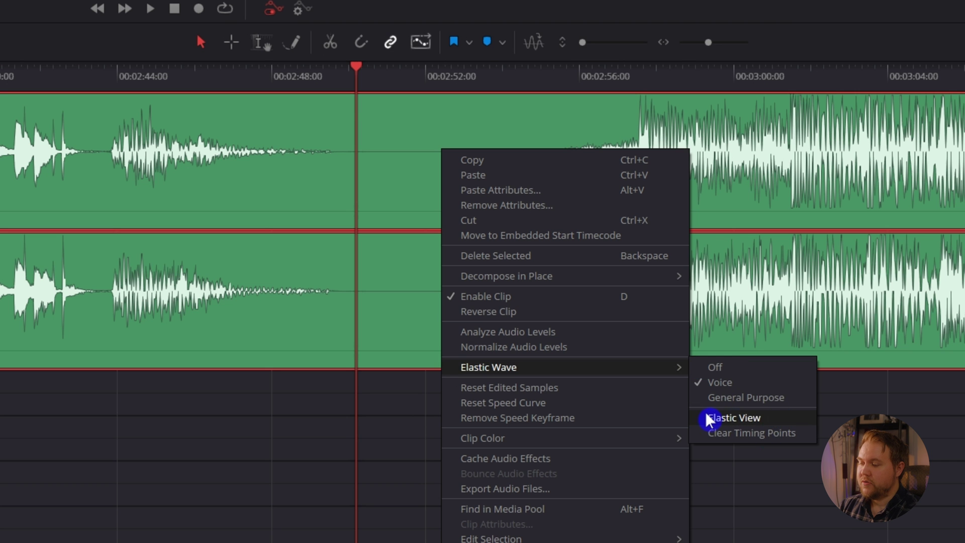
pyautogui.click(730, 419)
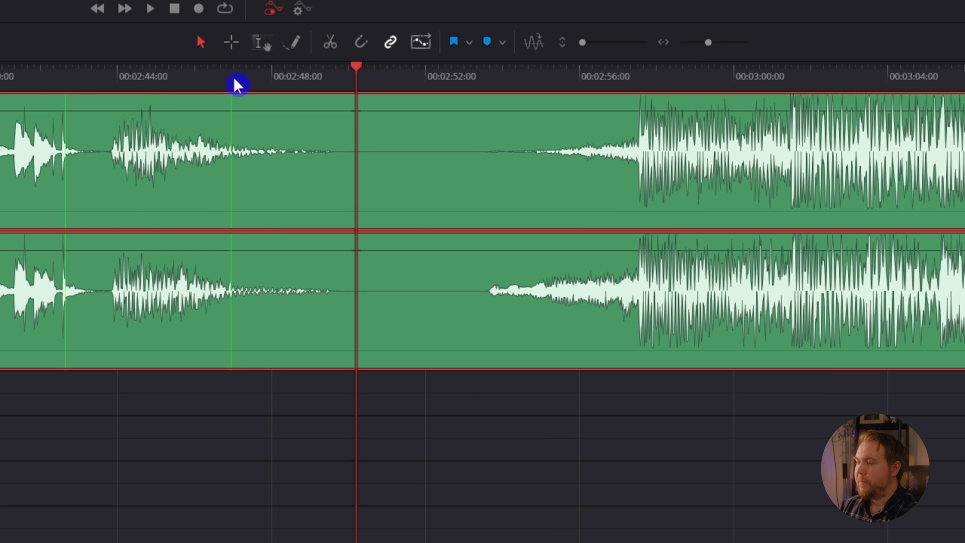